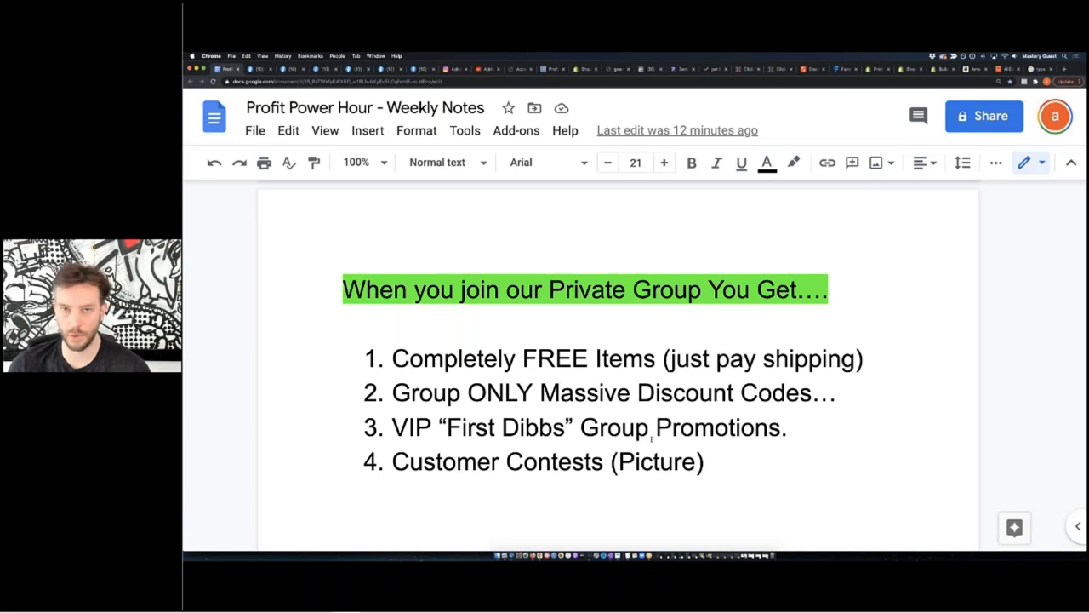
scroll(676, 409, down, 1)
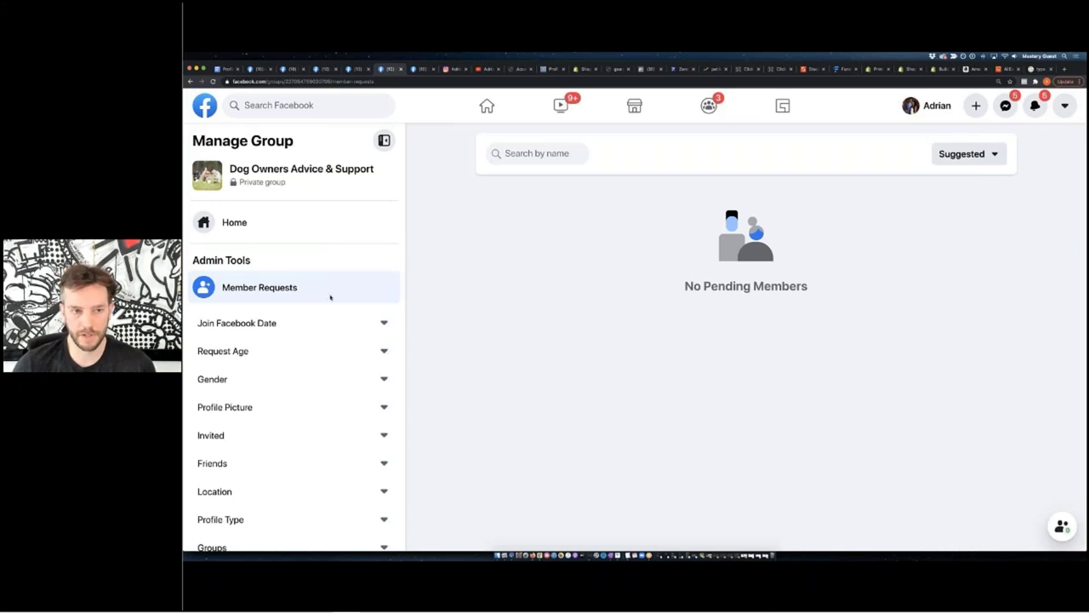
Create a membership question for the group reading "Are You a Dog Owner?" with the Multiple Choice answer type.
scroll(250, 300, down, 3)
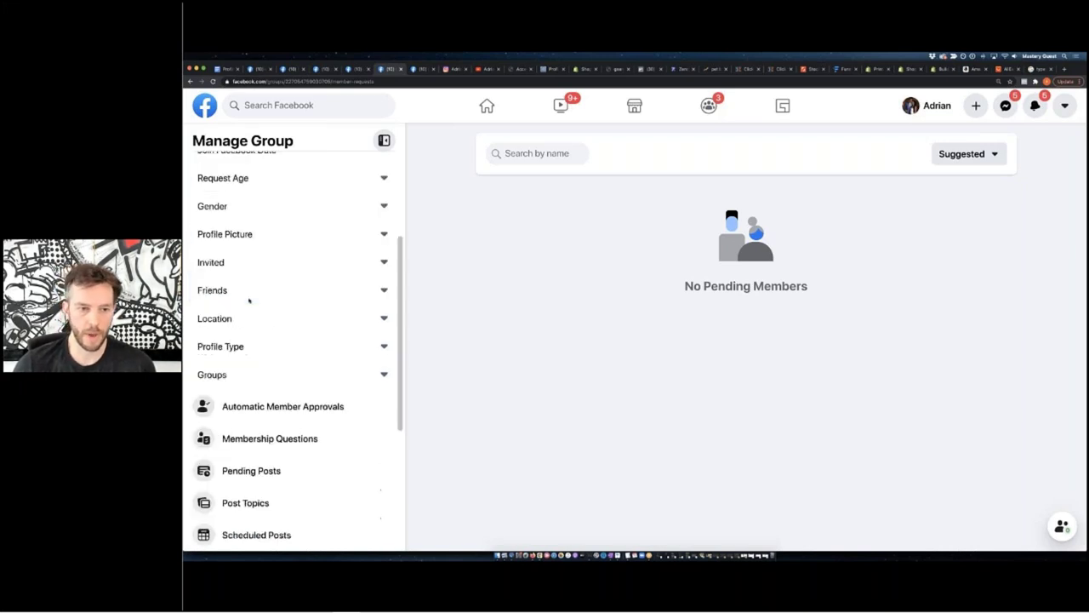
scroll(269, 331, down, 1)
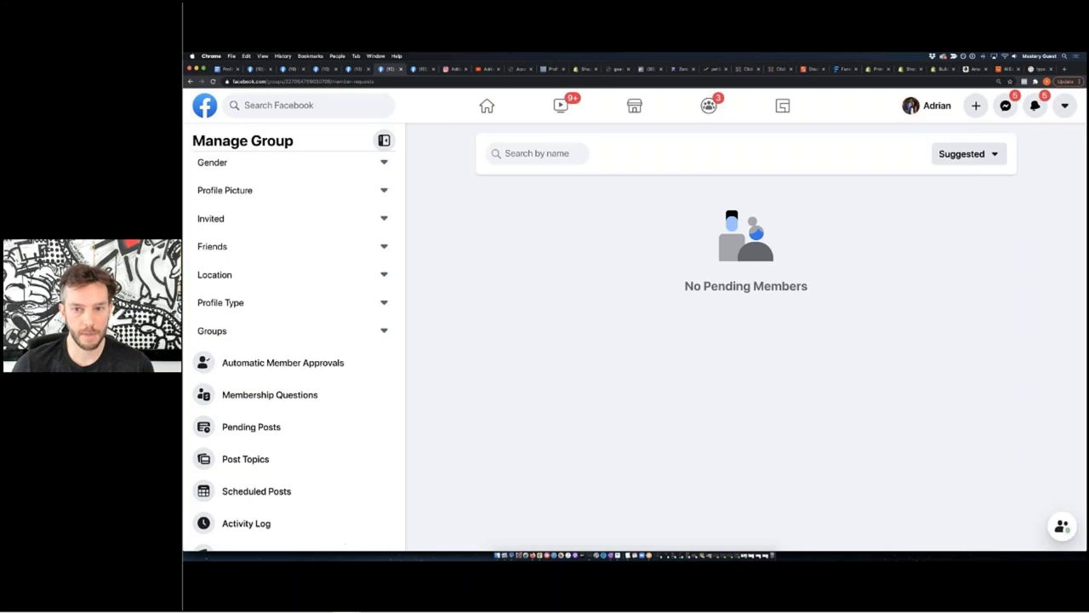
text(Are You a Dog Owner?)
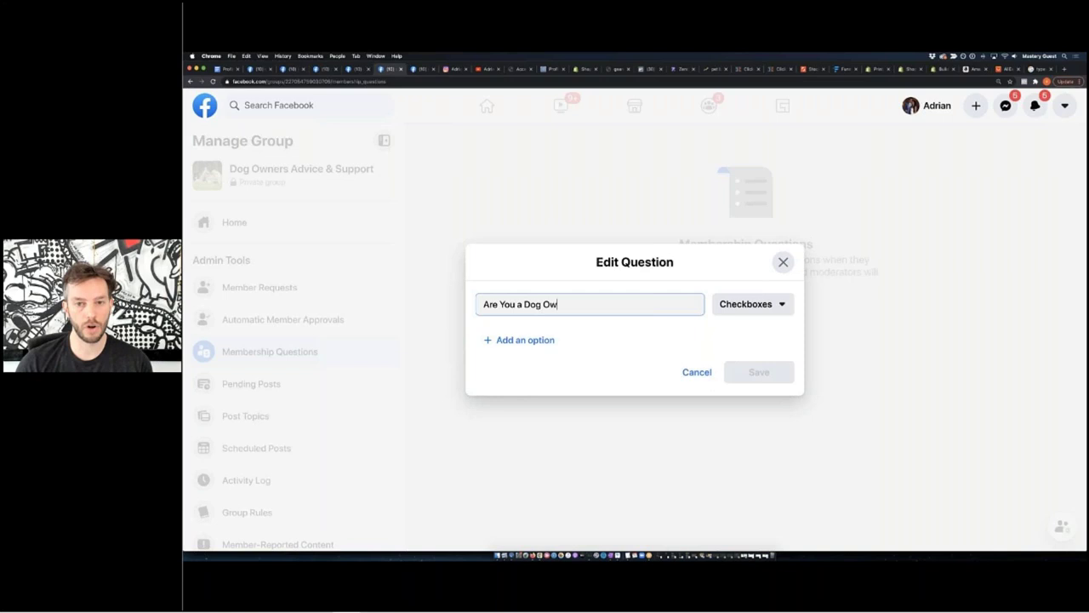
click(749, 304)
click(766, 352)
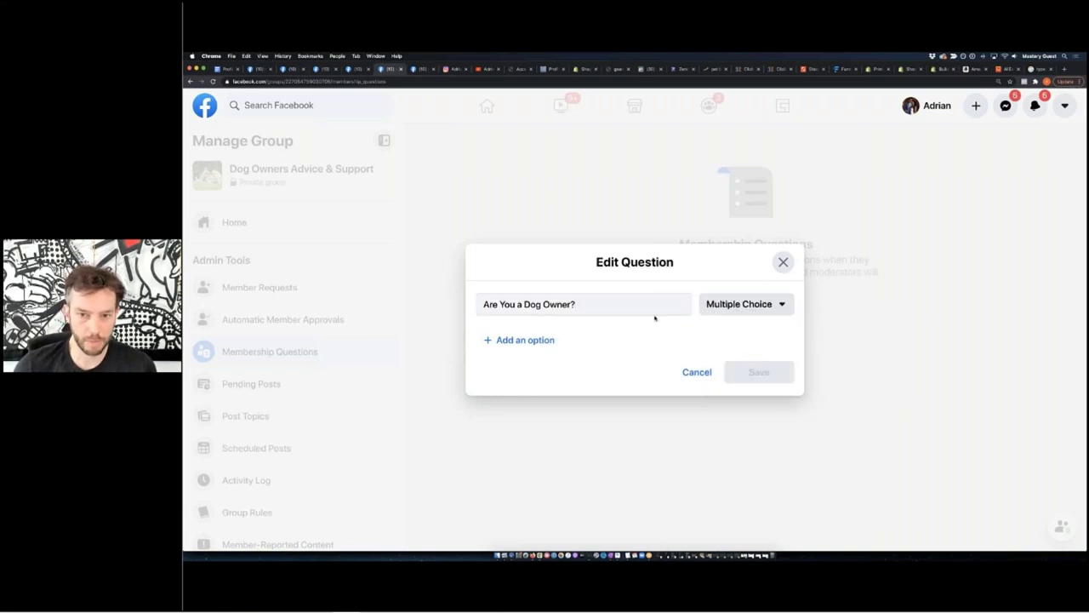
Add the answer options "YES!" and "No :(" to the dog owner question and save it.
click(516, 340)
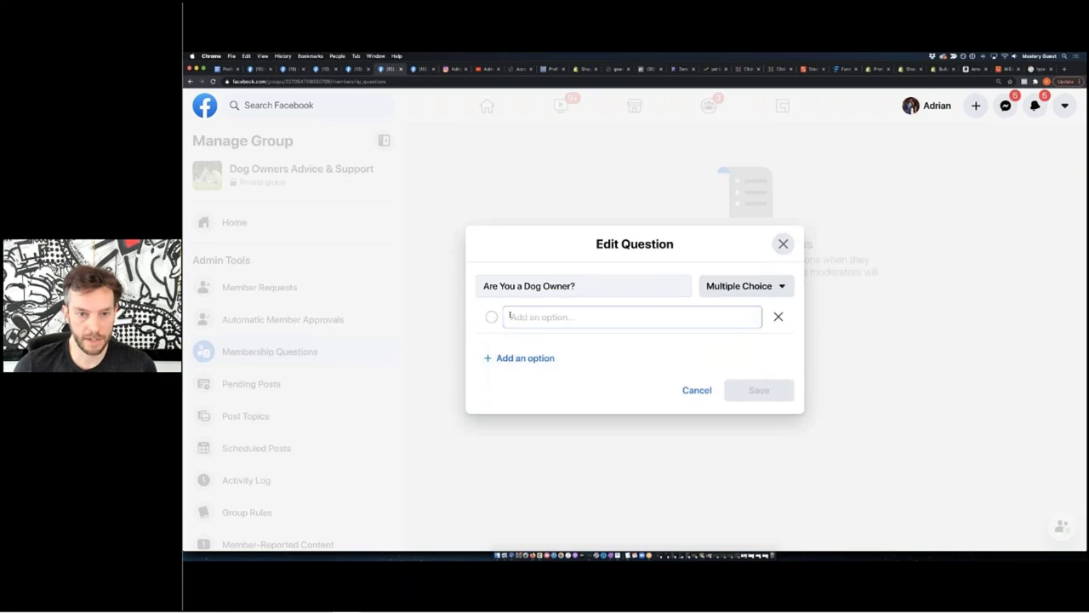
text(YES!)
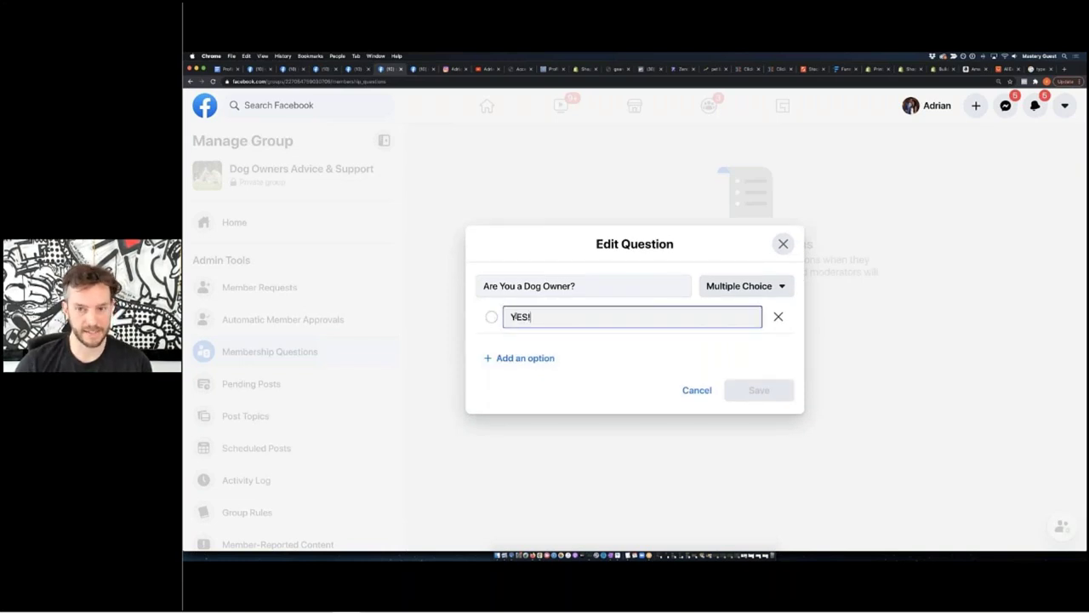
click(522, 360)
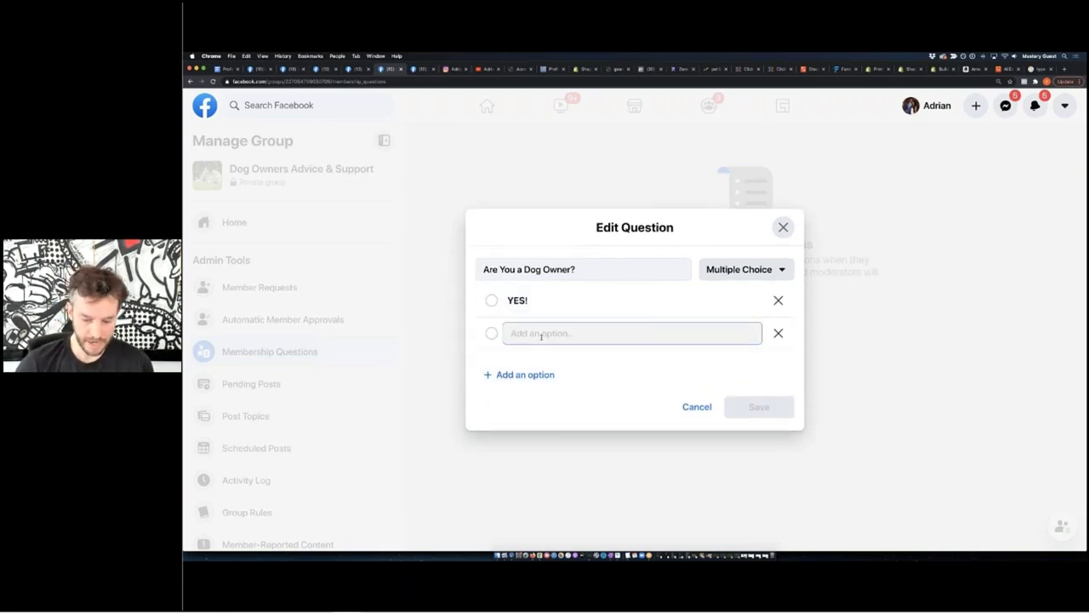
text(NO!)
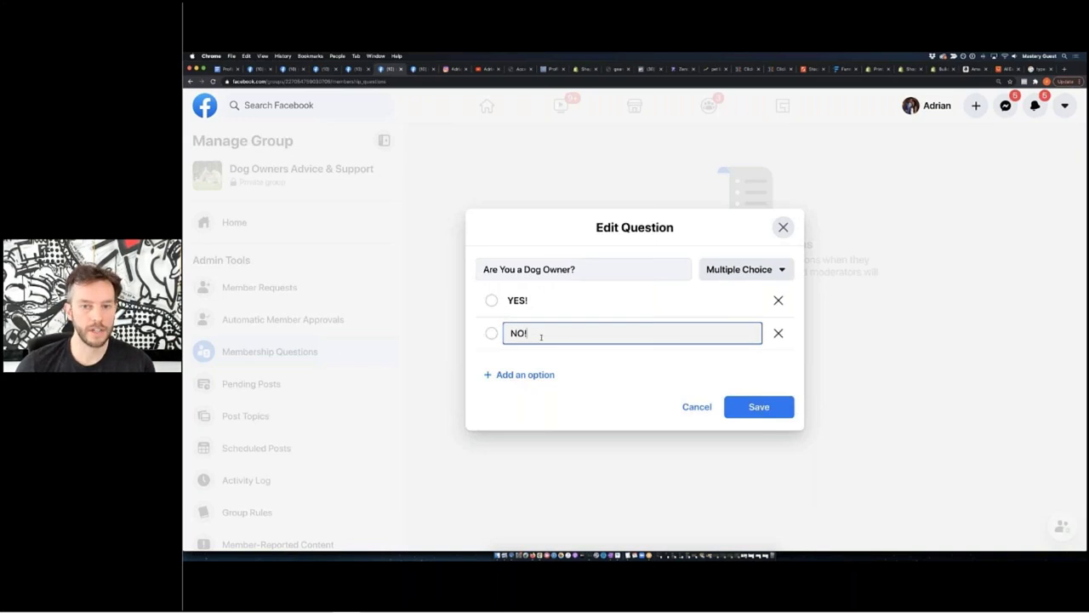
key(BackSpace)
key(BackSpace)
text(o :()
click(758, 407)
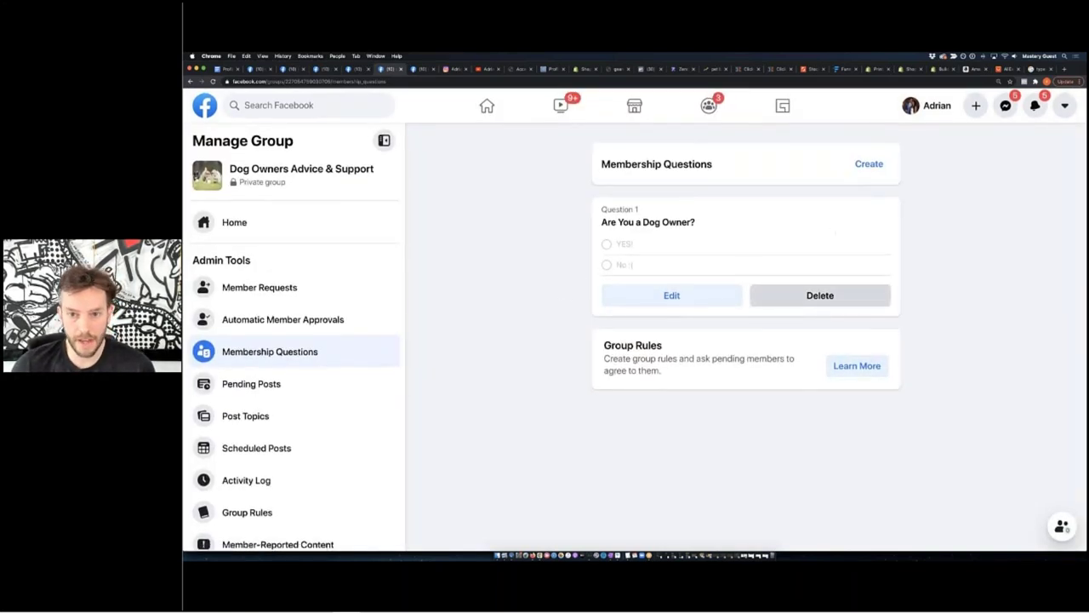
Create and save a second membership question, "What Breed is Your Dog?", with the Written Answer type.
click(866, 165)
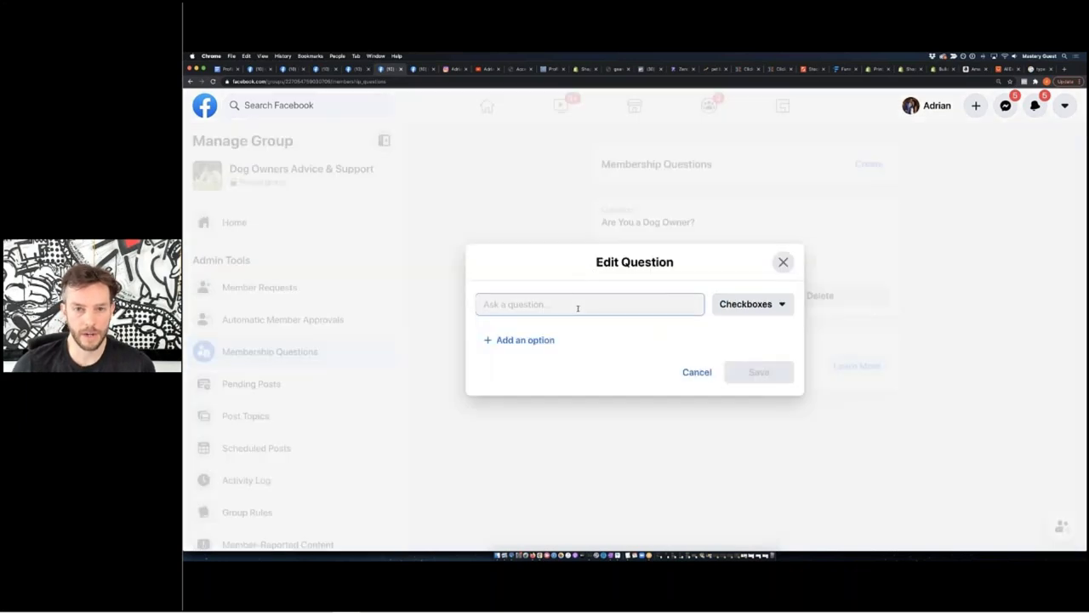
text(What)
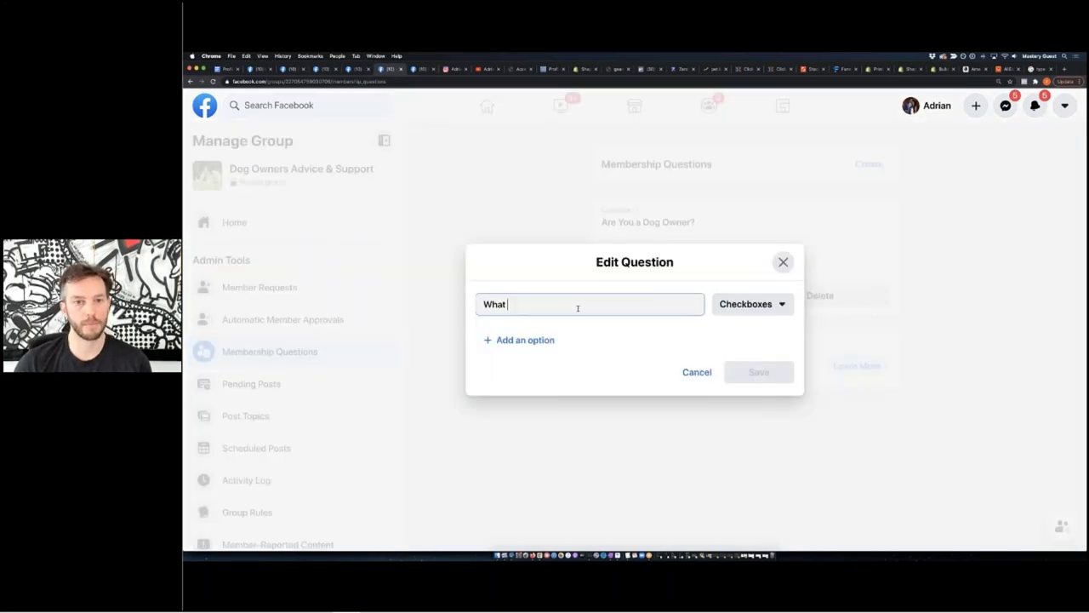
text( Breed is You)
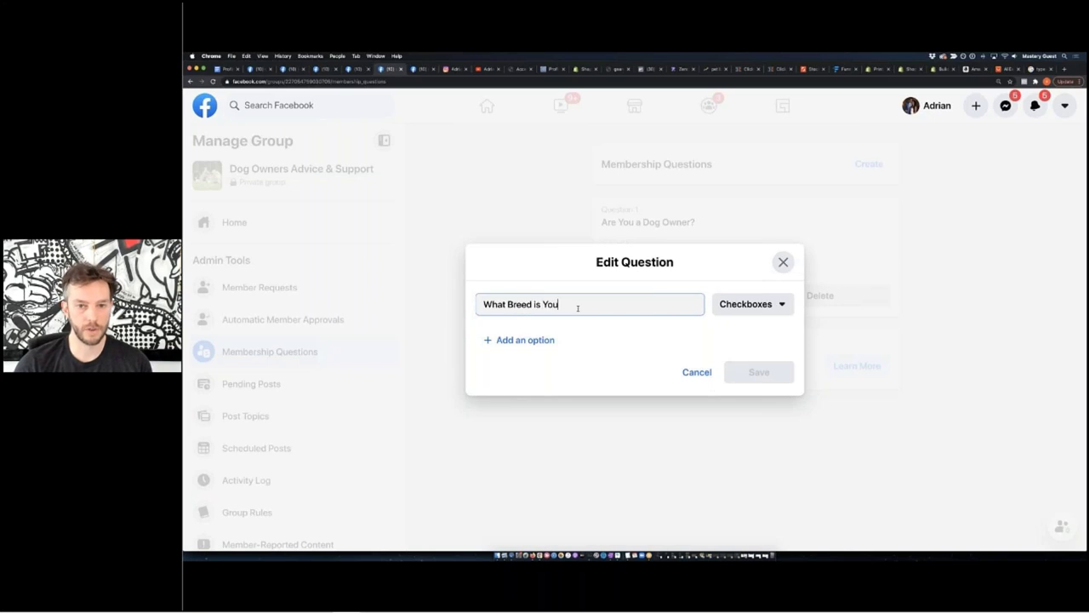
text(r Dog?)
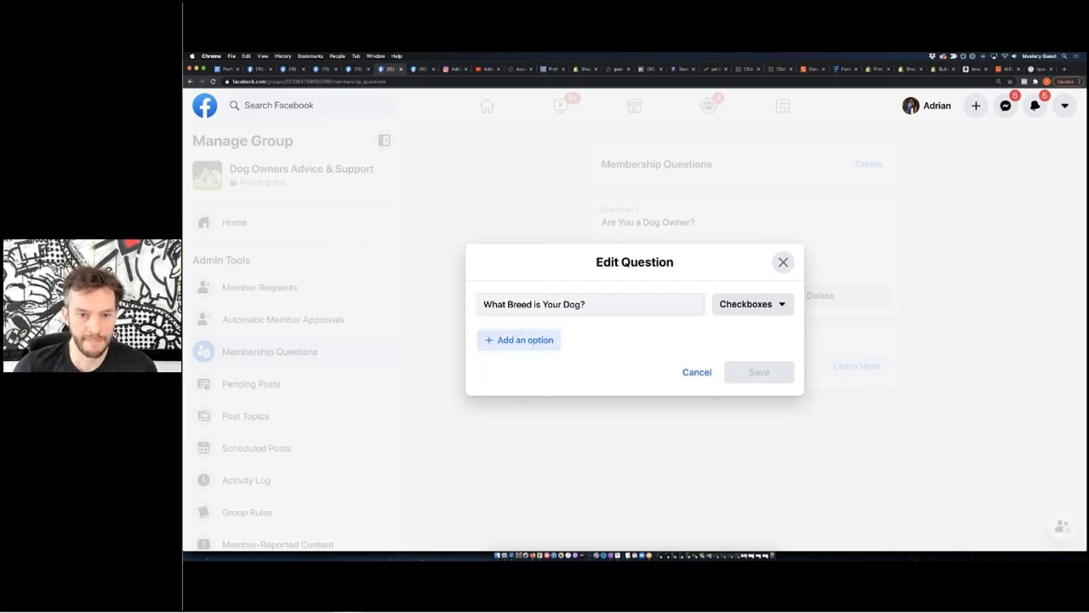
click(534, 341)
click(776, 287)
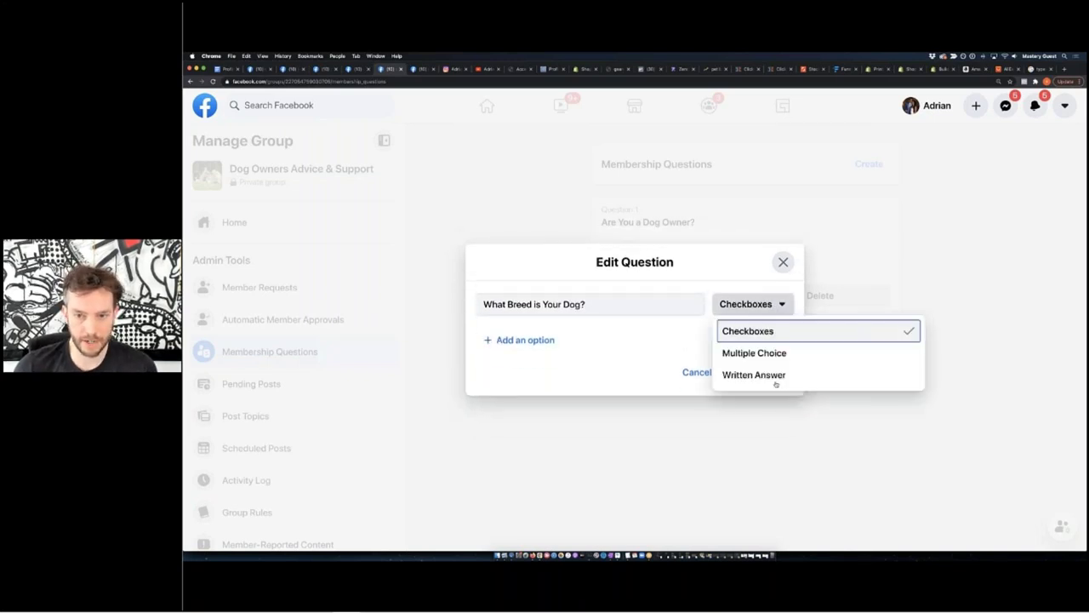
click(774, 376)
click(765, 359)
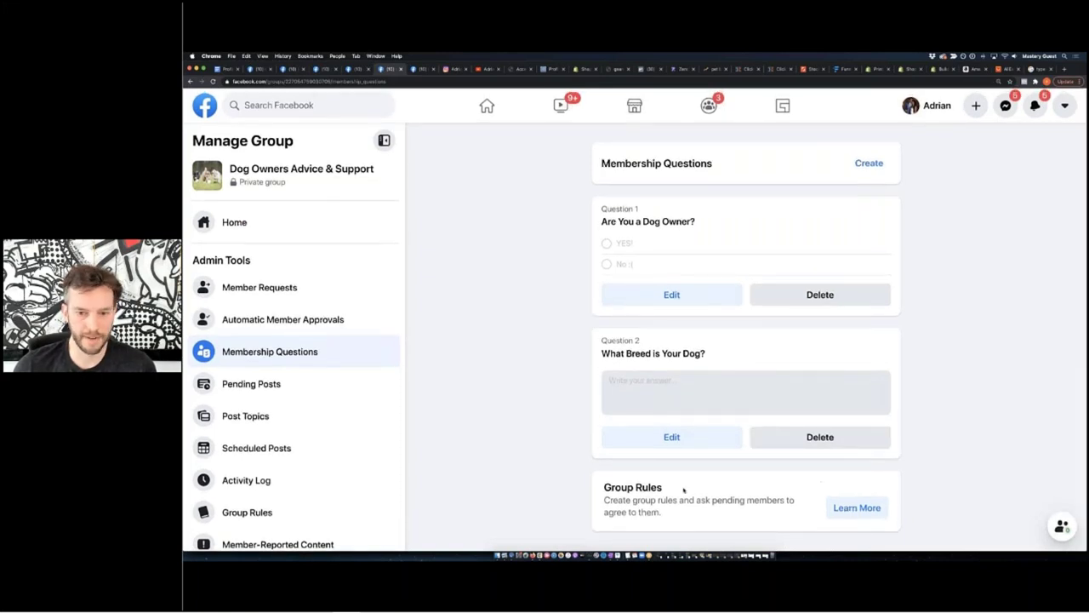
Add a third question: "Do You AGREE To The Group Rules & No Self Promotion?! You Must Agree To this or you will be removed from the group.".
click(867, 163)
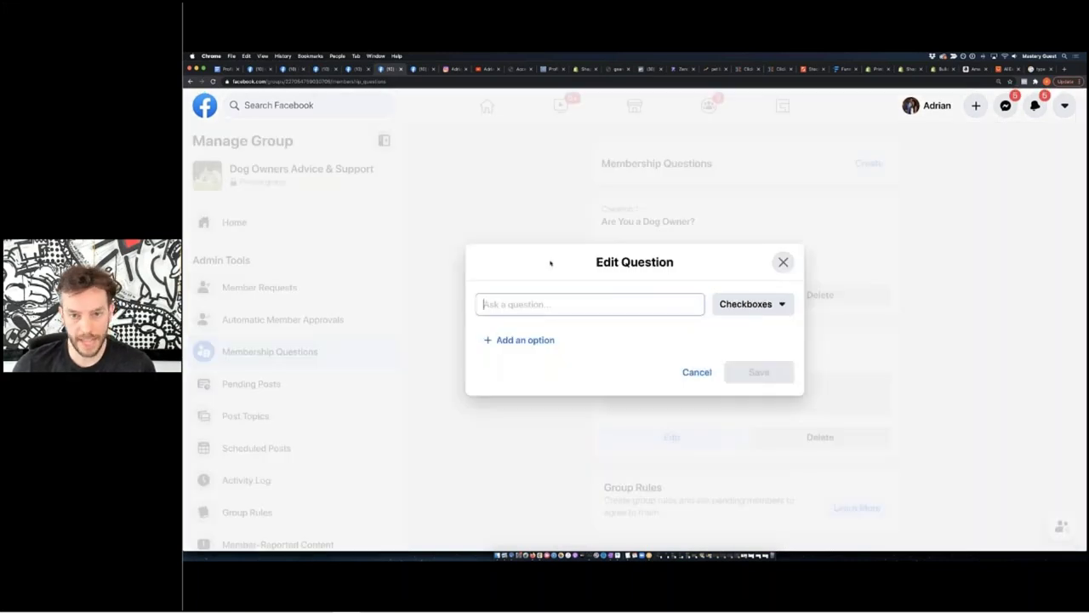
text(Do you)
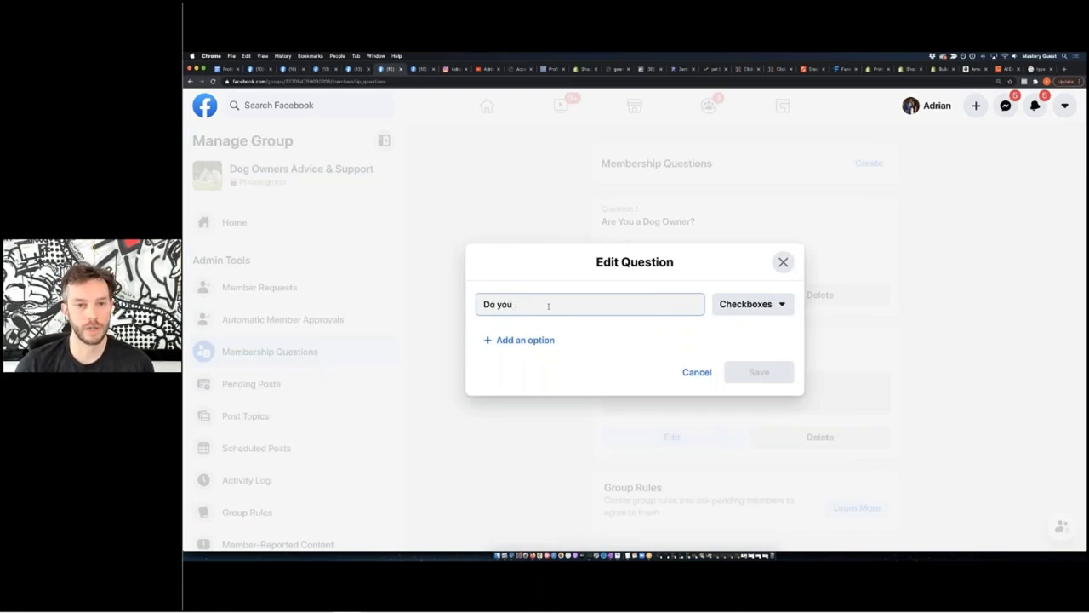
key(BackSpace)
key(BackSpace)
text(You AGREE T)
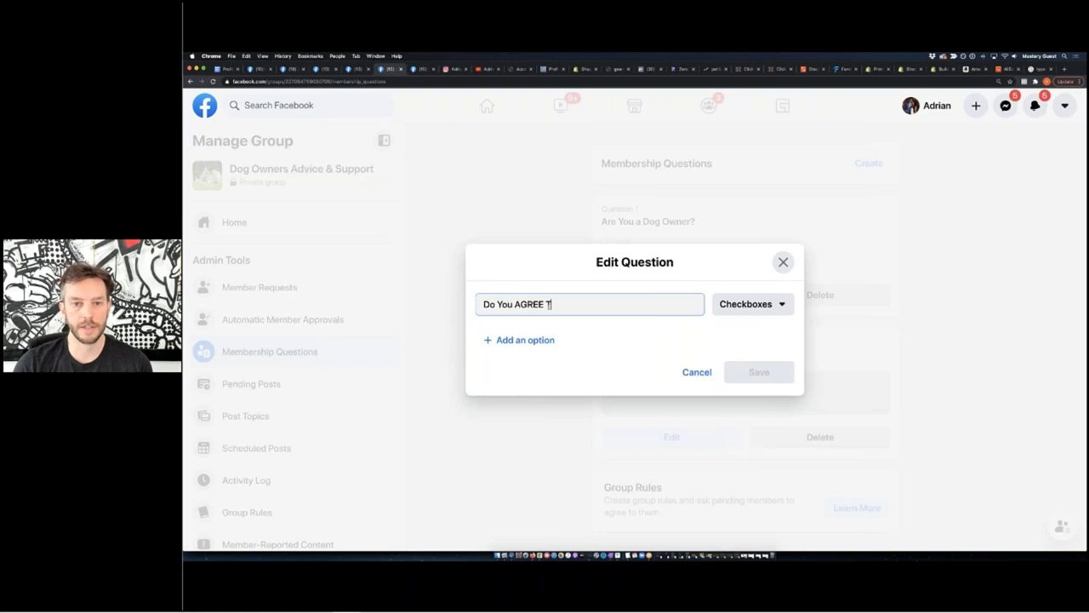
text(o The )
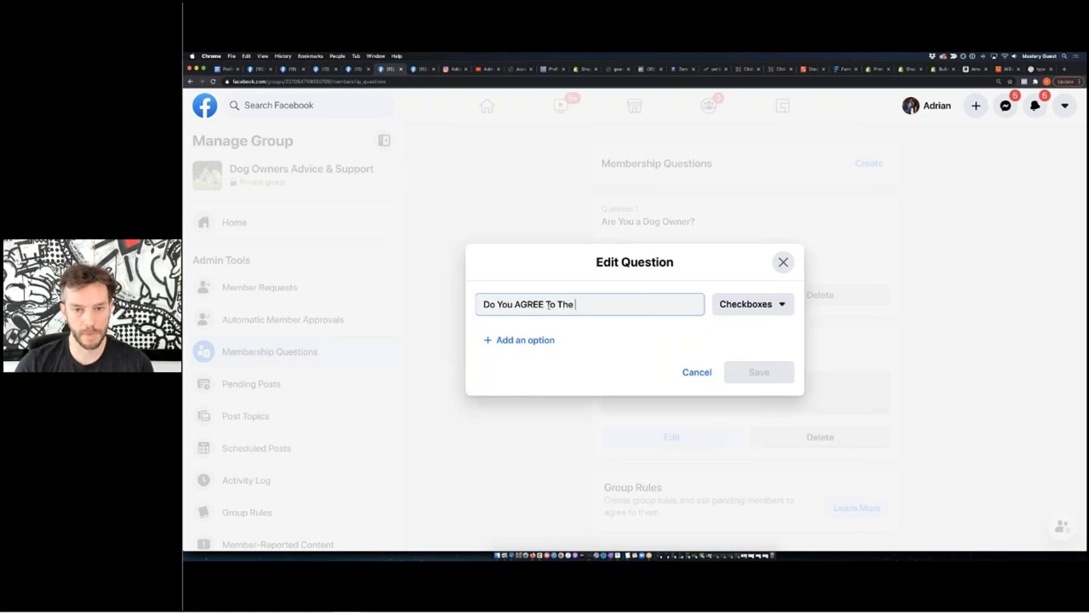
text(Group Rules & )
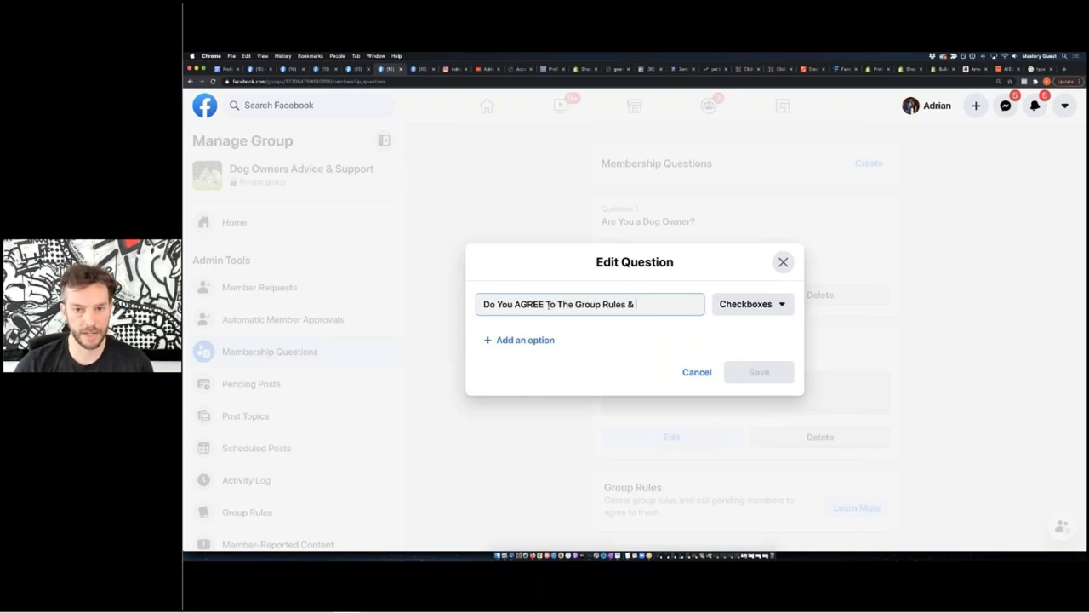
text(No Self Promotion)
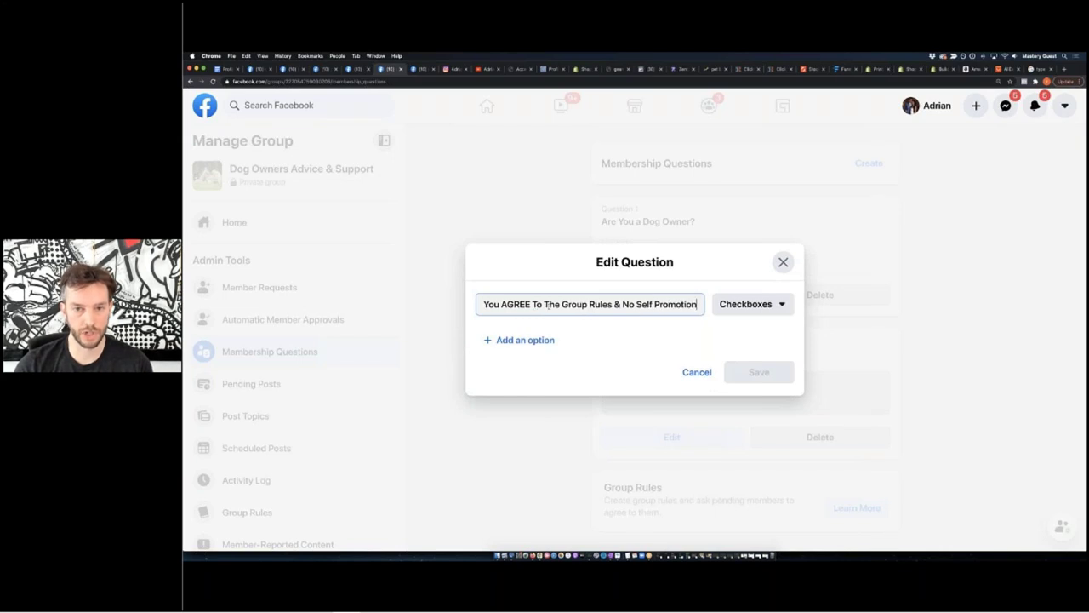
text(?!  You)
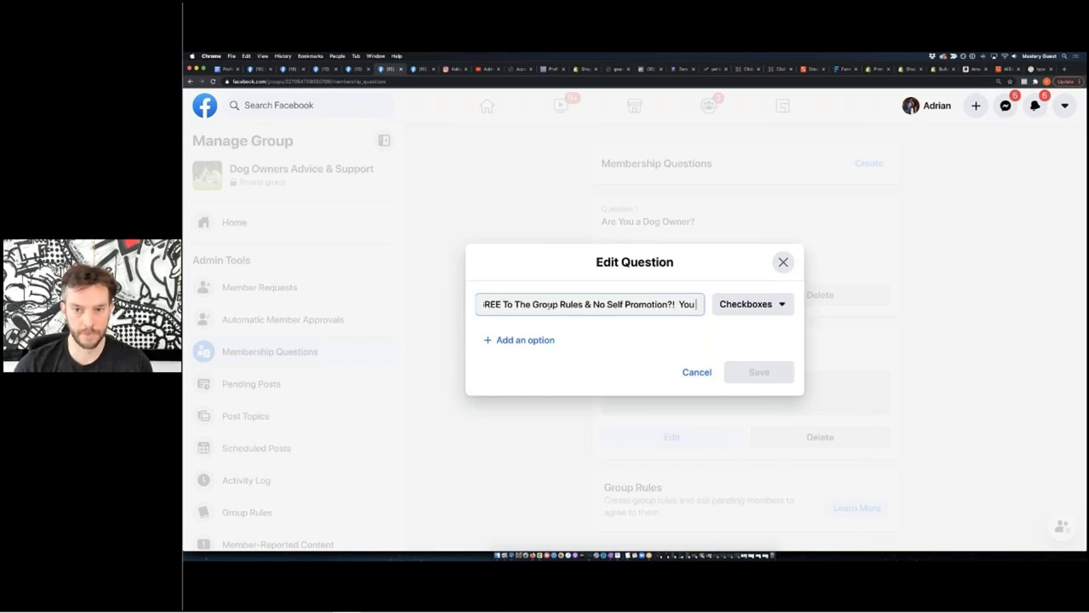
text( Must Agree To this)
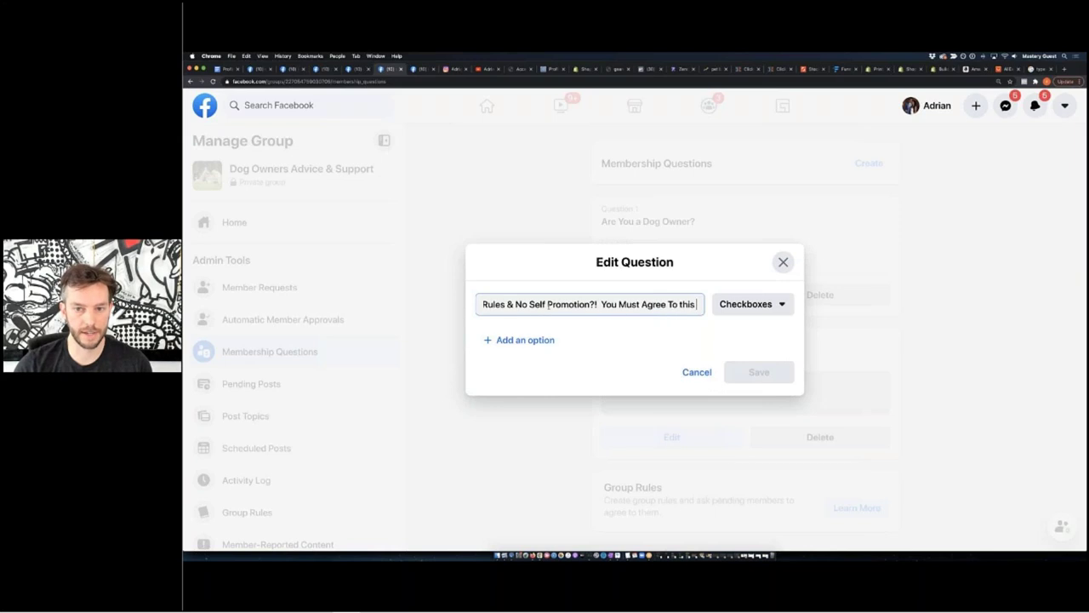
text( or you will be)
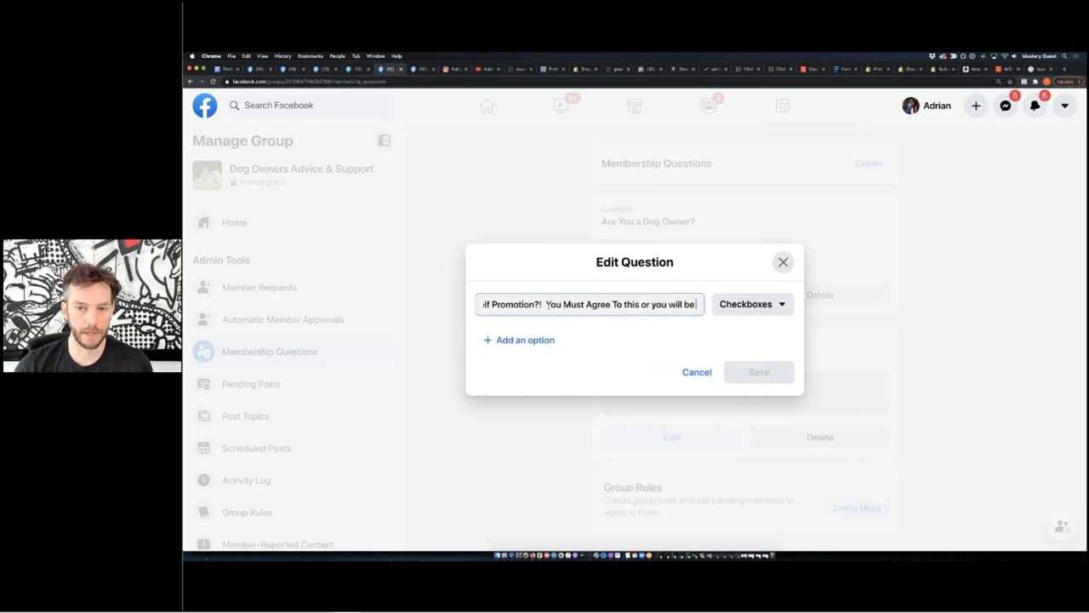
text( removed from the group.)
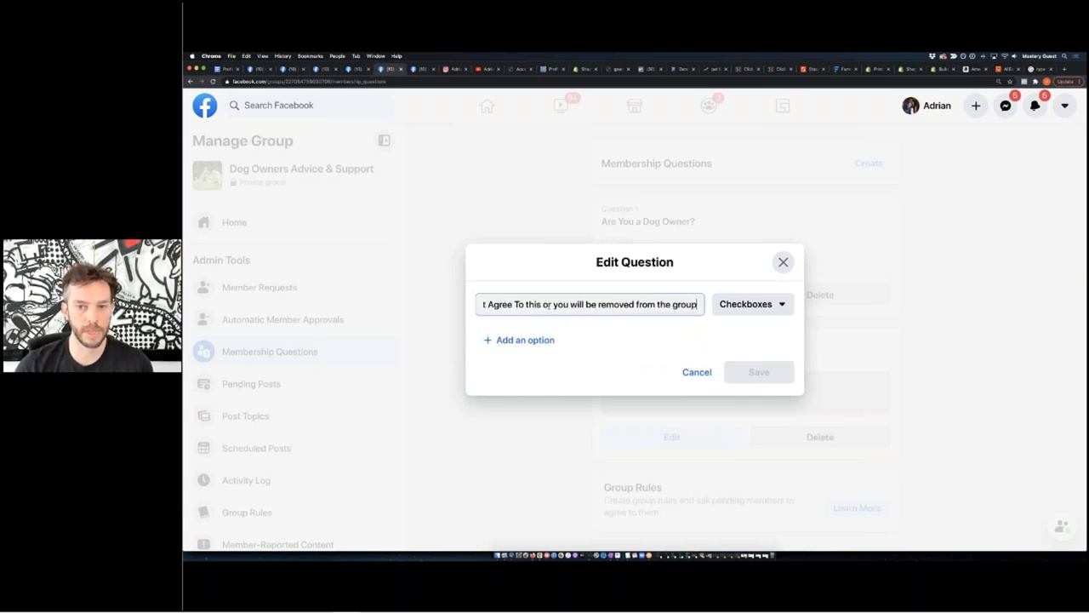
Give the group rules question the checkbox options "Yes" and "No" and save it.
click(519, 340)
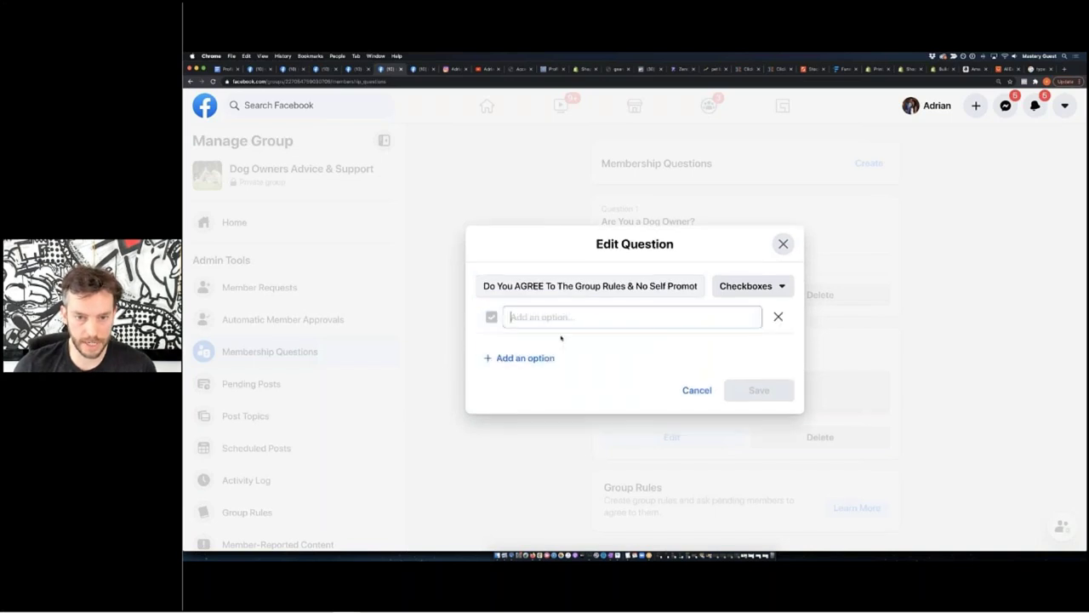
text(Yes)
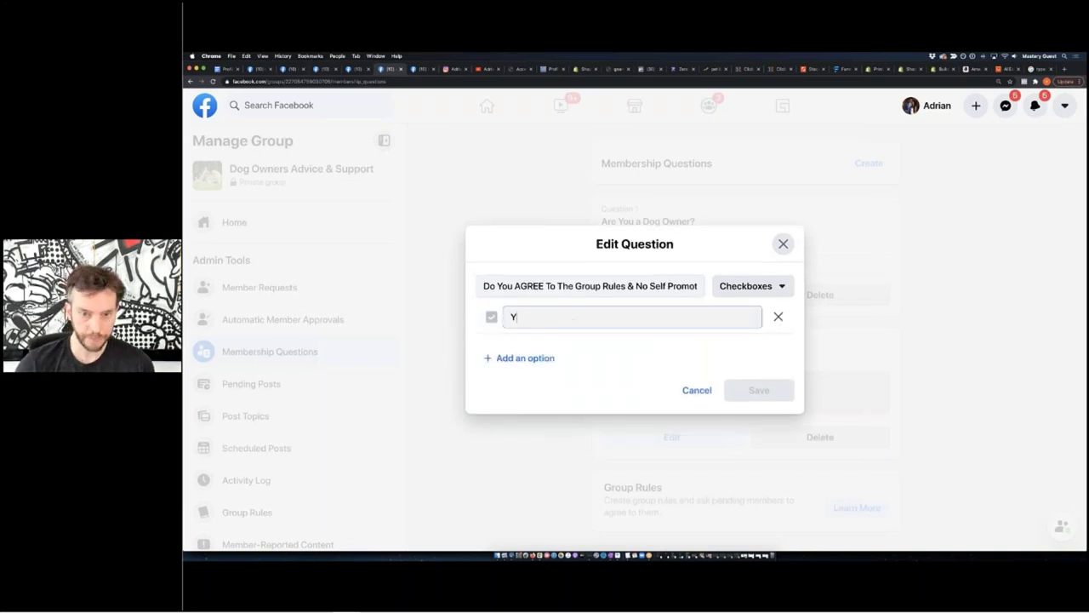
click(510, 357)
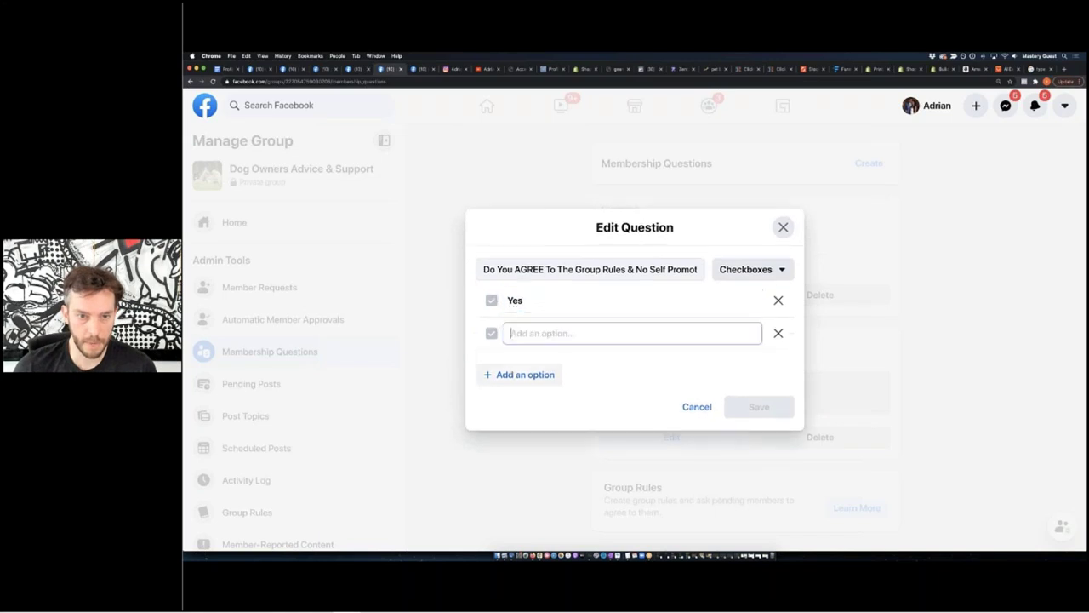
text(No)
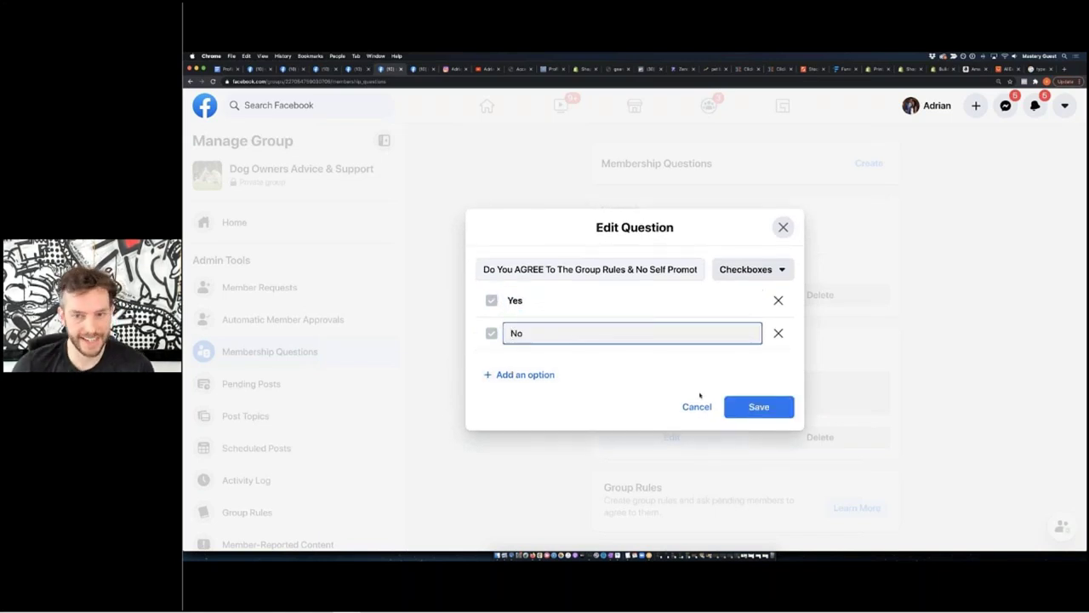
click(756, 408)
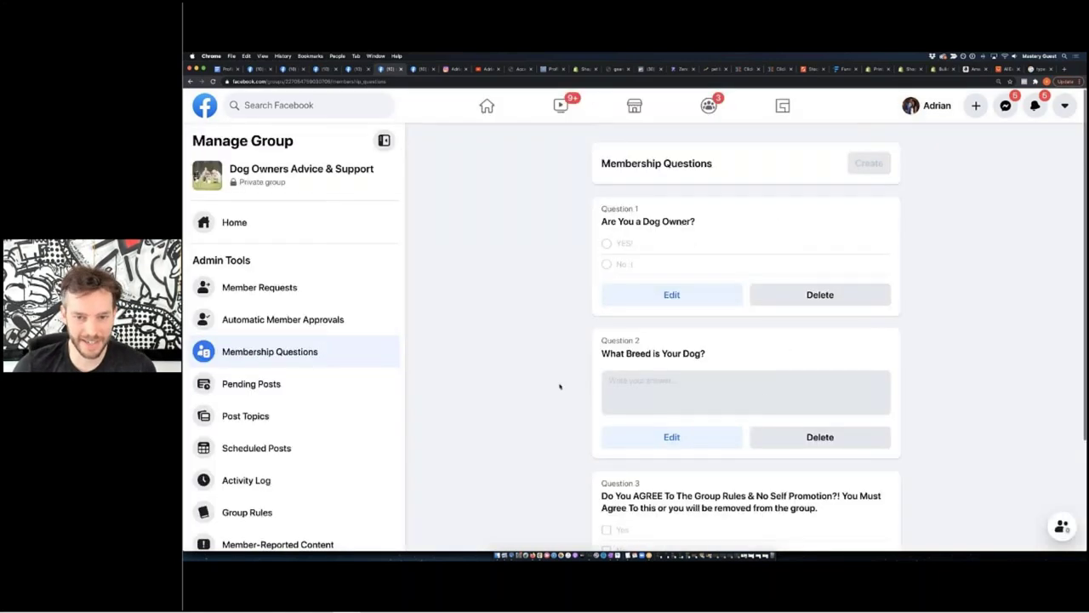
Review the wording and answer options of the saved membership questions, and open the Group Rules page.
scroll(548, 387, down, 3)
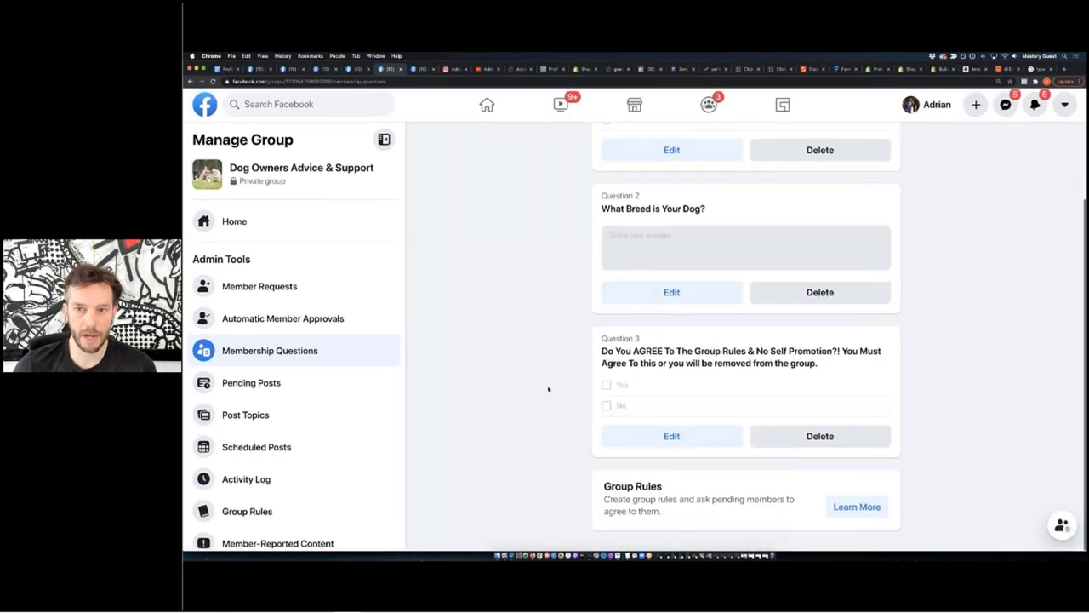
scroll(549, 389, up, 3)
scroll(549, 389, down, 1)
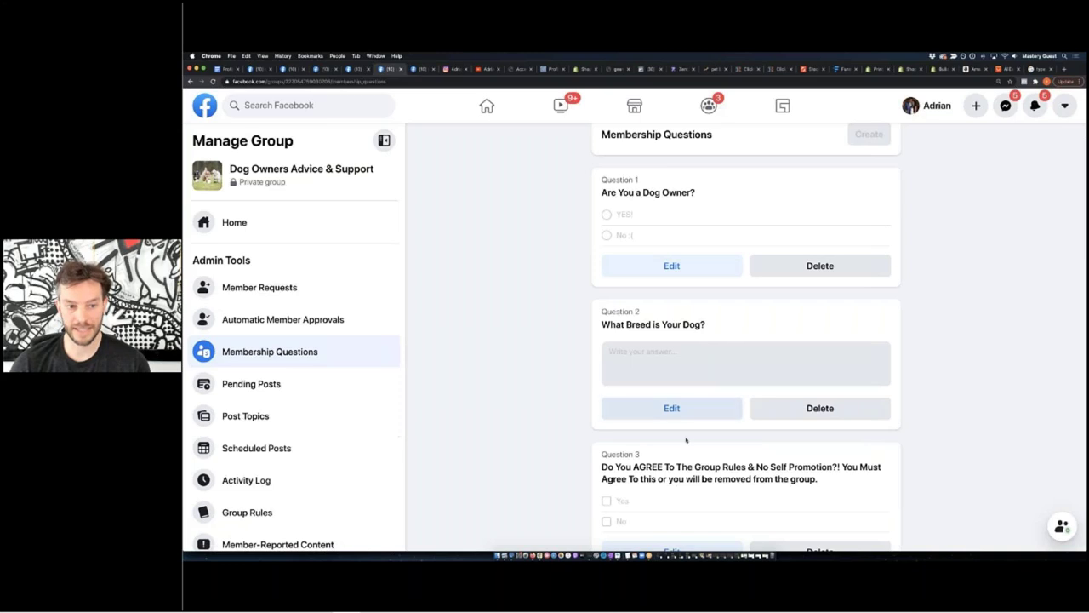
scroll(729, 307, down, 1)
scroll(729, 340, down, 3)
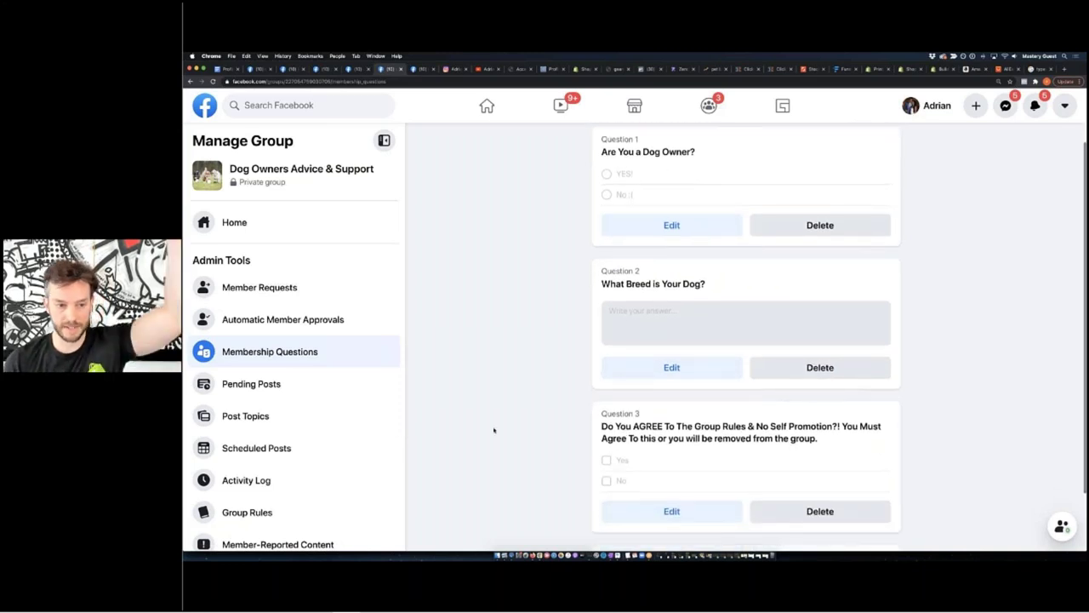
scroll(275, 431, down, 2)
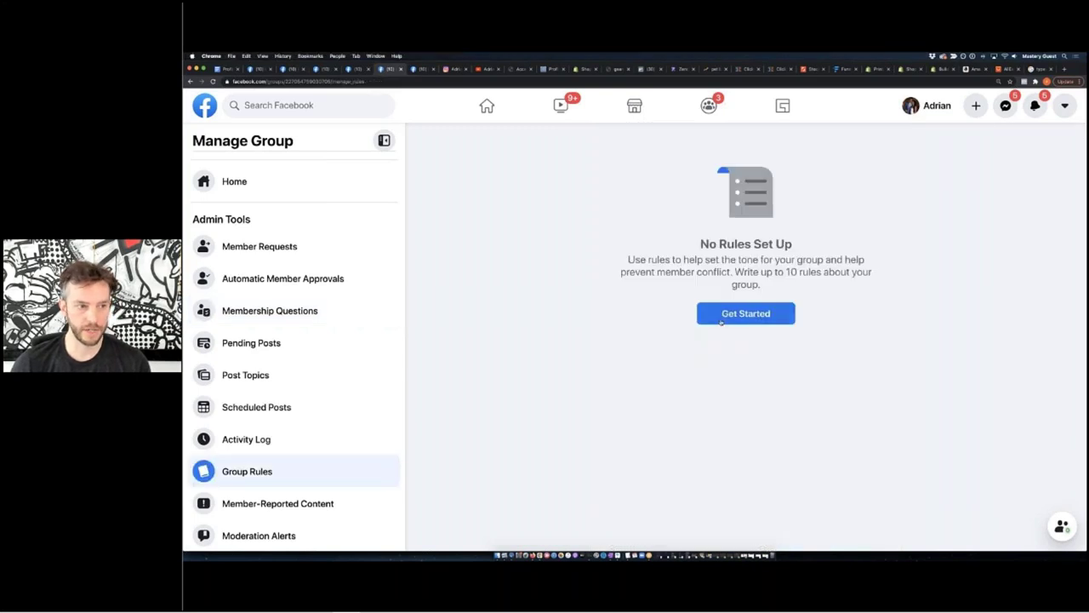
Create the first two group rules from the example rules "Be Kind and Courteous" and "No Hate Speech or Bullying".
click(721, 319)
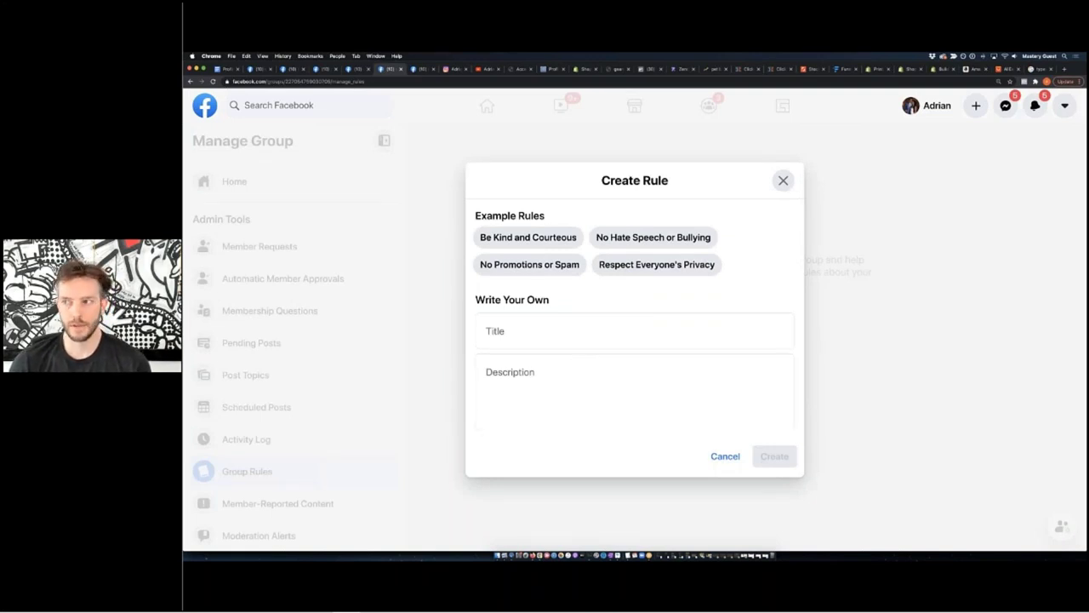
click(528, 238)
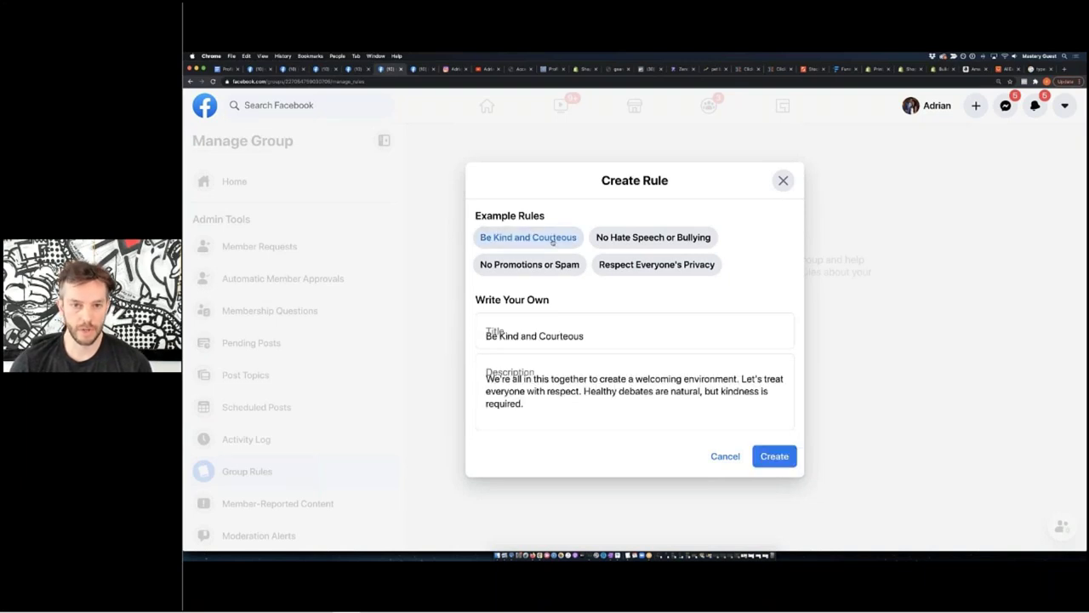
click(775, 458)
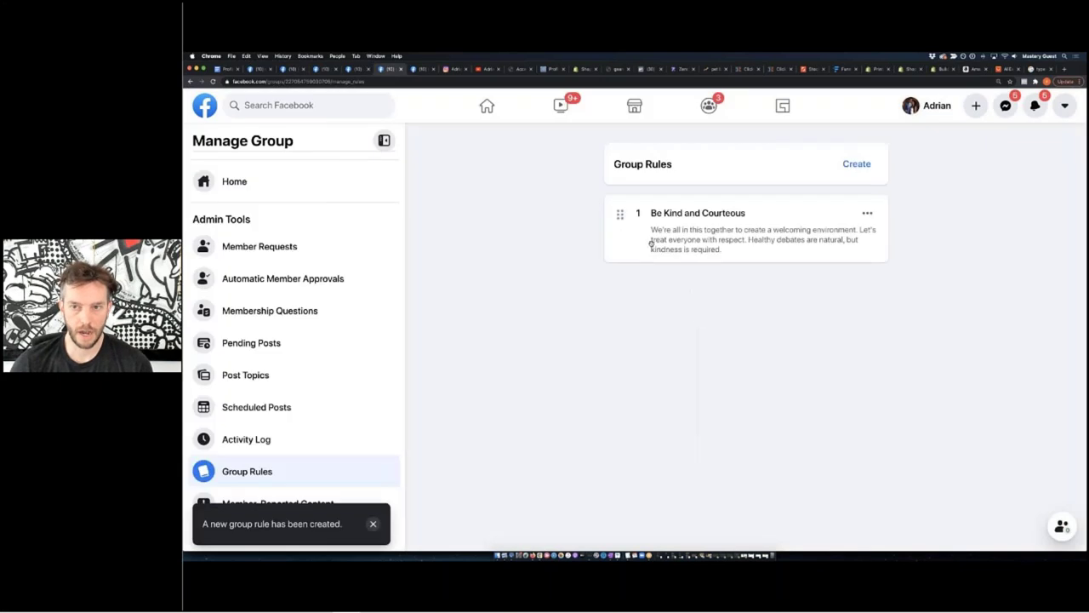
click(857, 162)
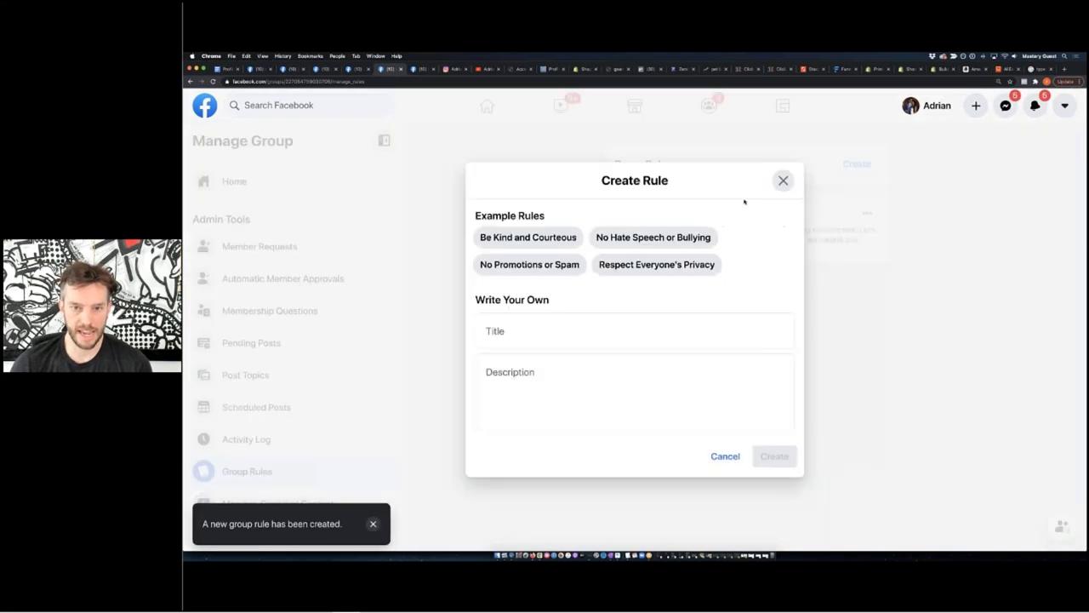
click(669, 243)
click(774, 457)
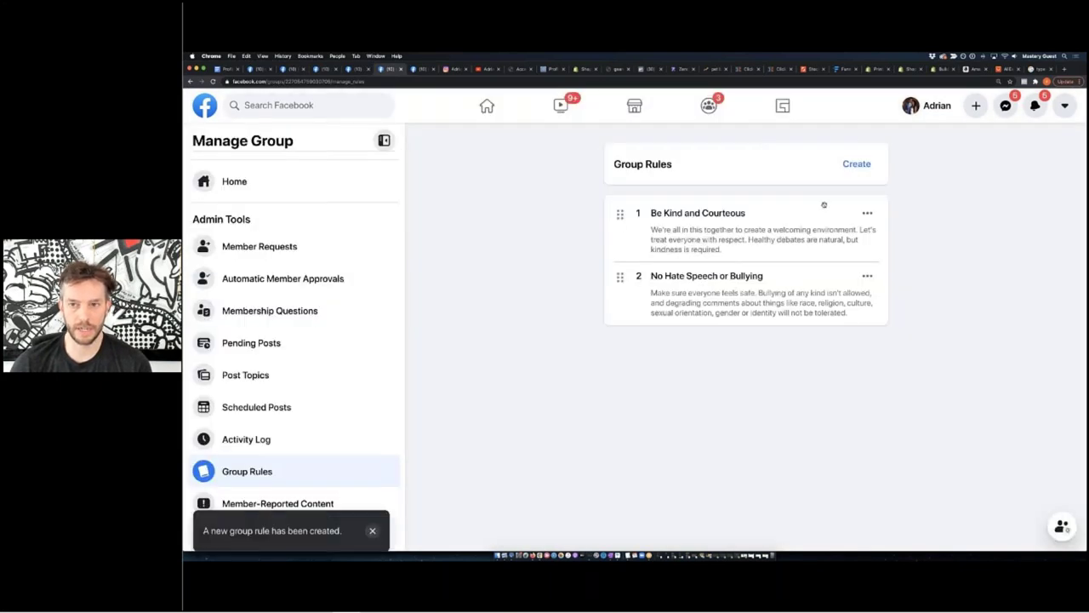
Add two more group rules from the examples "No Promotions or Spam" and "Respect Everyone's Privacy".
click(856, 162)
click(538, 267)
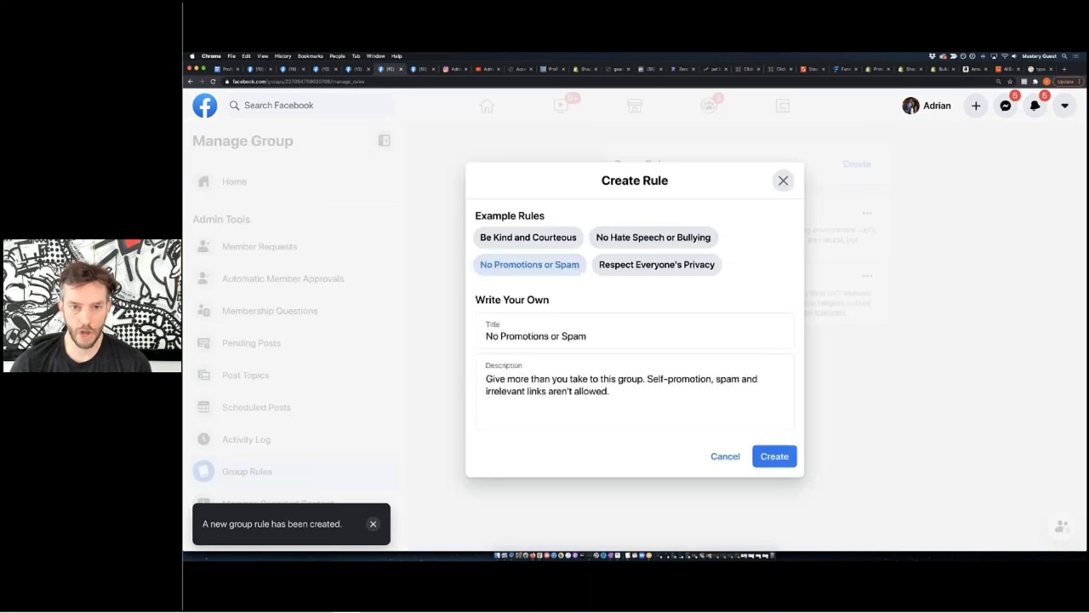
click(775, 457)
click(856, 164)
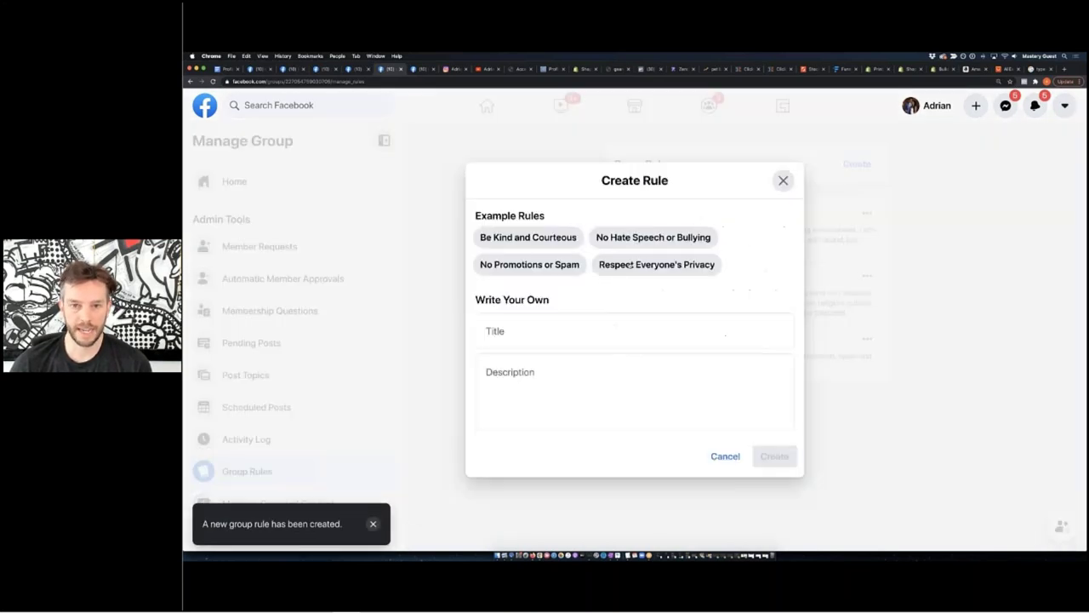
click(657, 264)
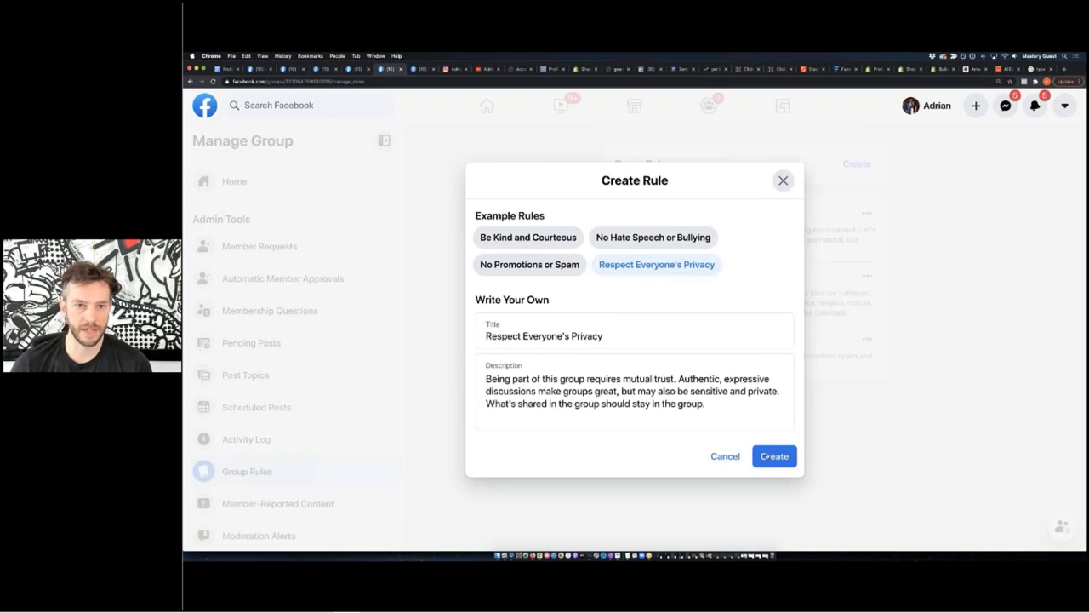
click(763, 457)
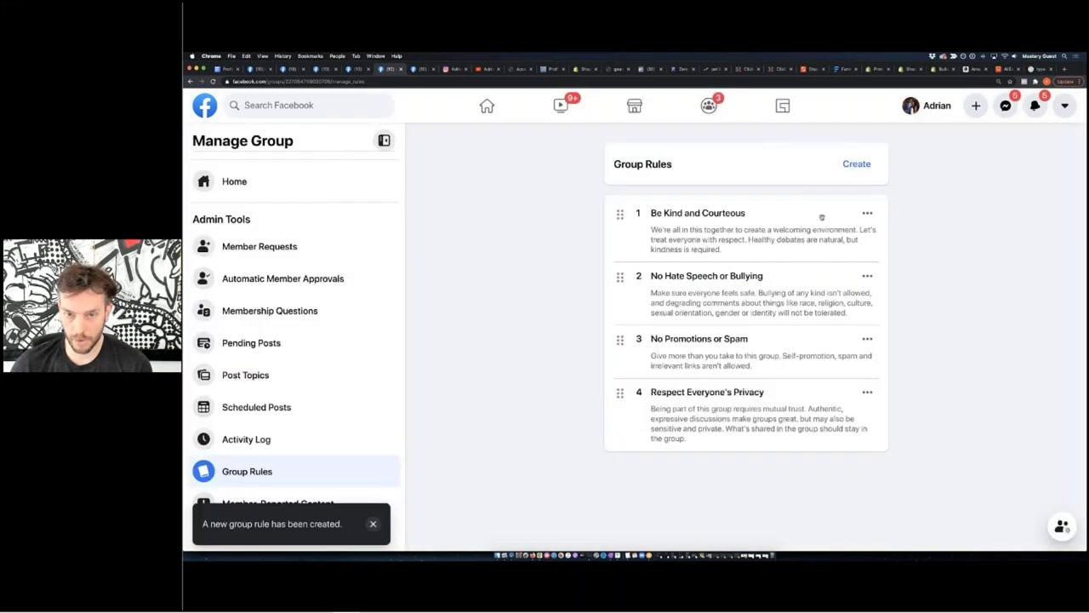
click(856, 164)
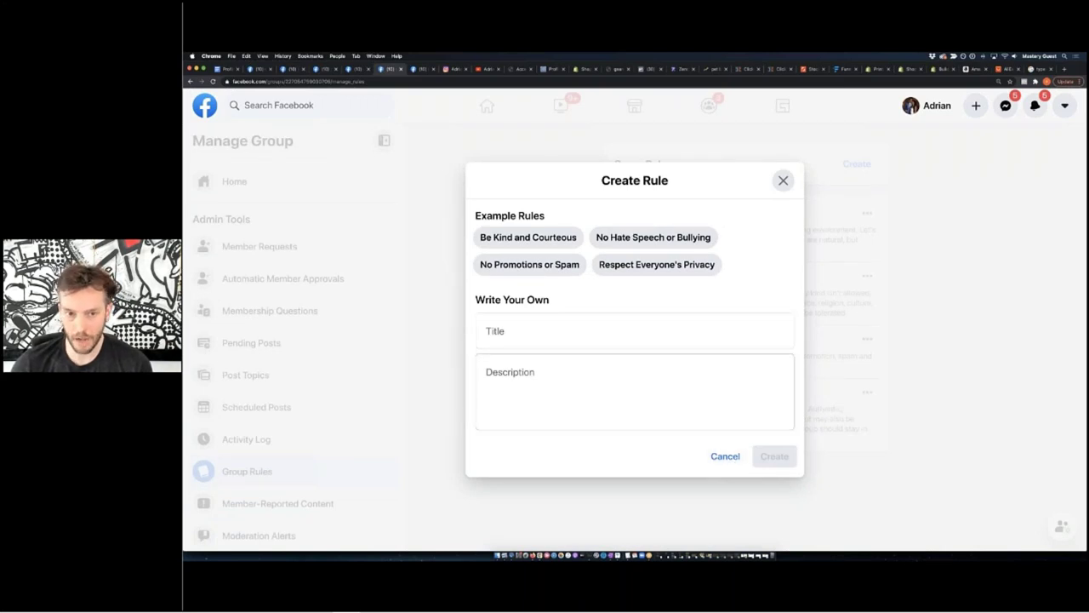
click(728, 457)
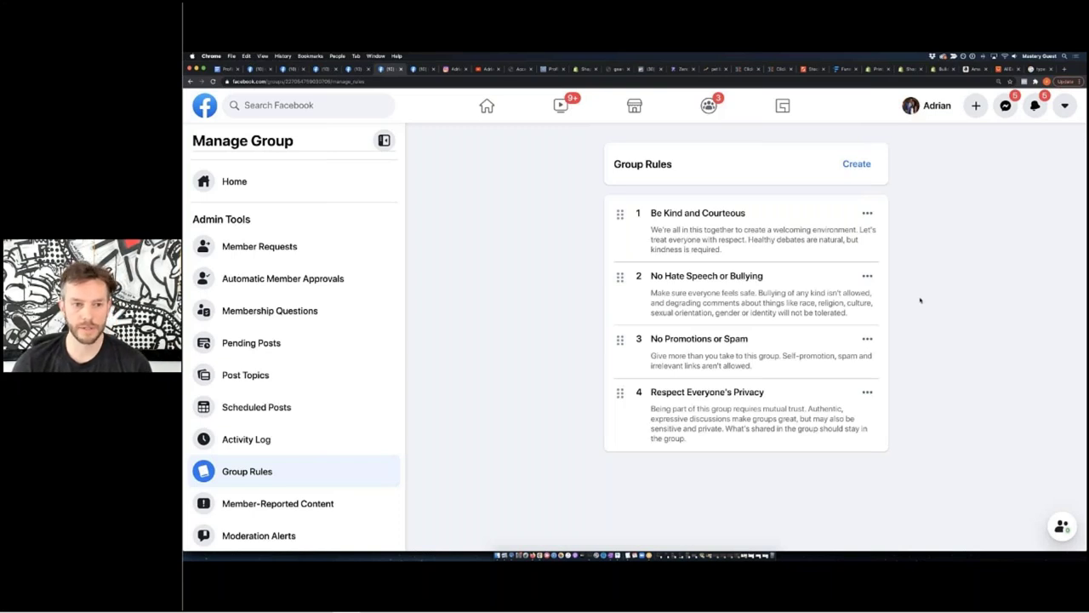
scroll(346, 433, down, 1)
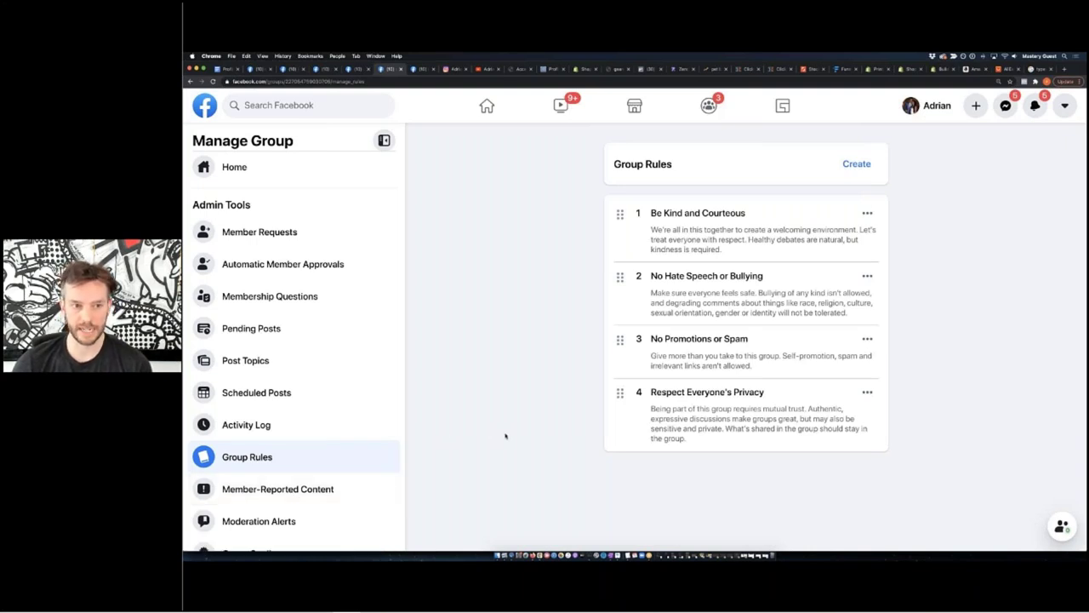
scroll(318, 440, up, 2)
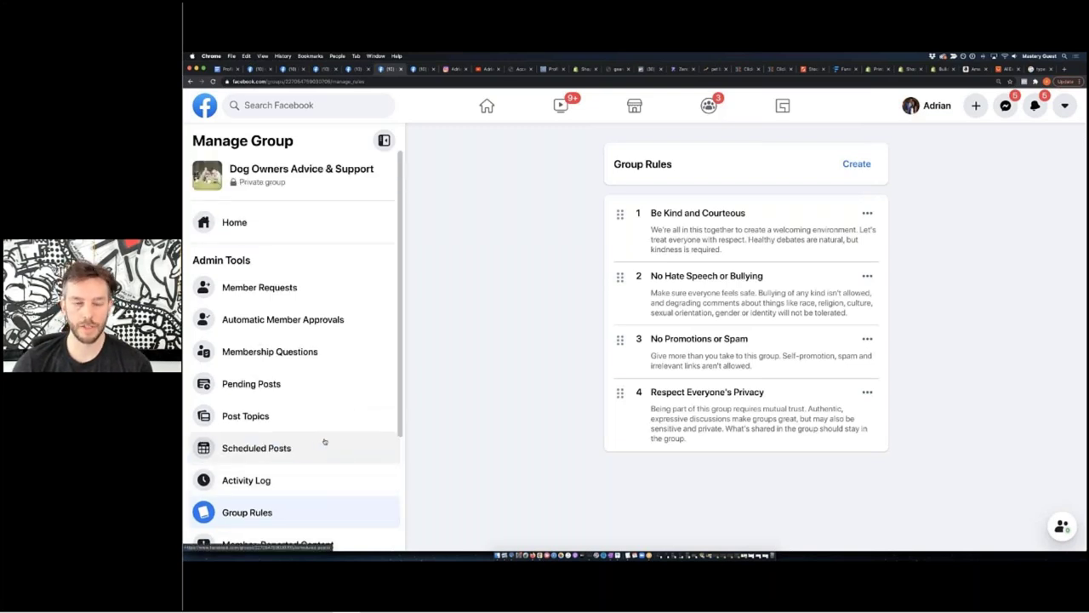
Open the group's Post Topics page and create a post topic named "Healthy Dog Foods".
click(274, 415)
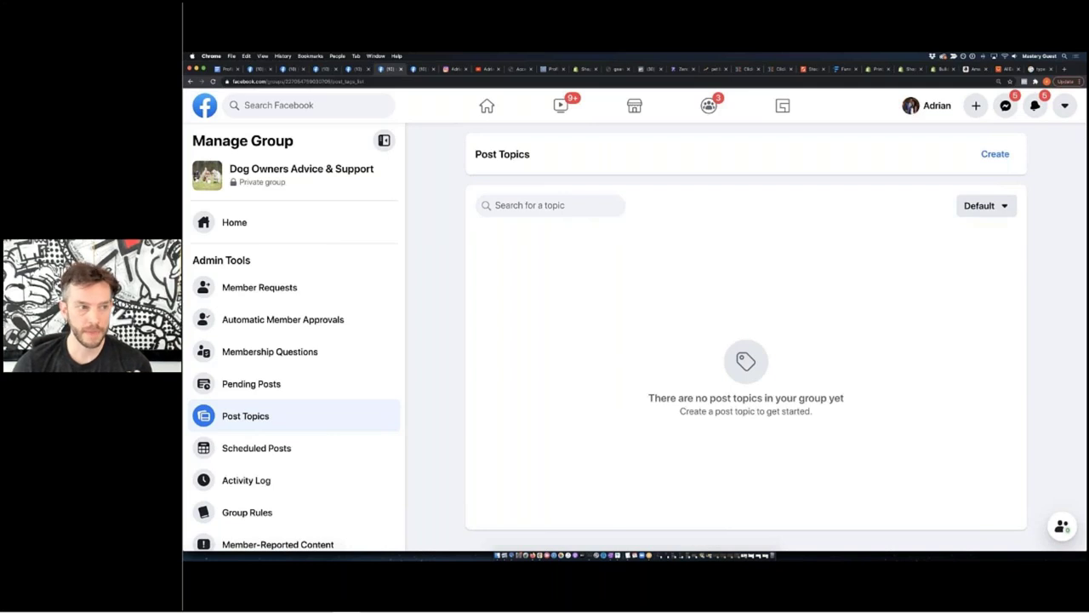
click(569, 208)
text(Healthy Dog Foods)
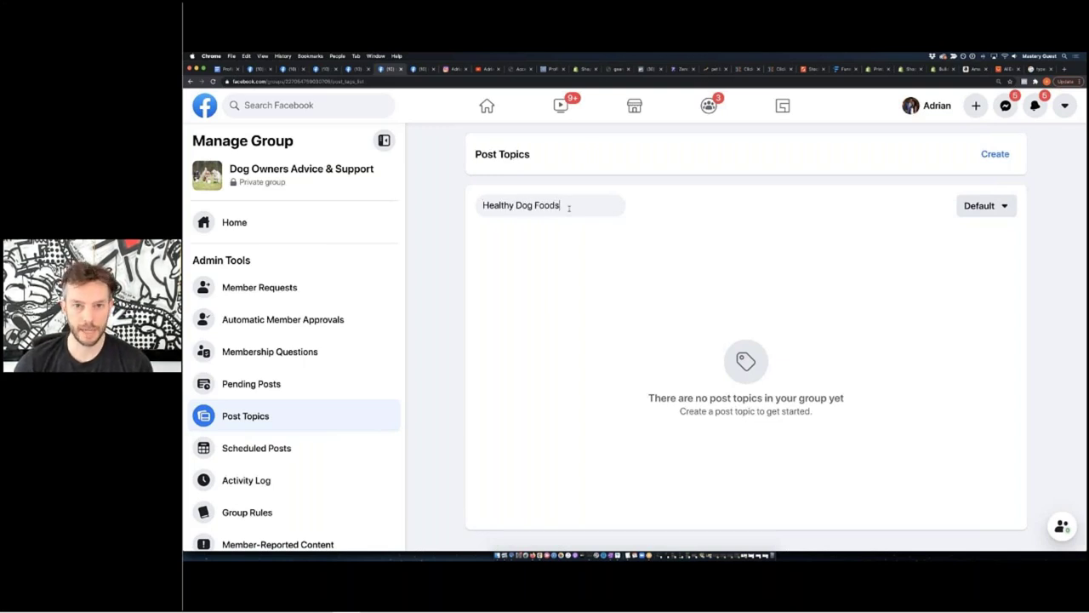
click(995, 154)
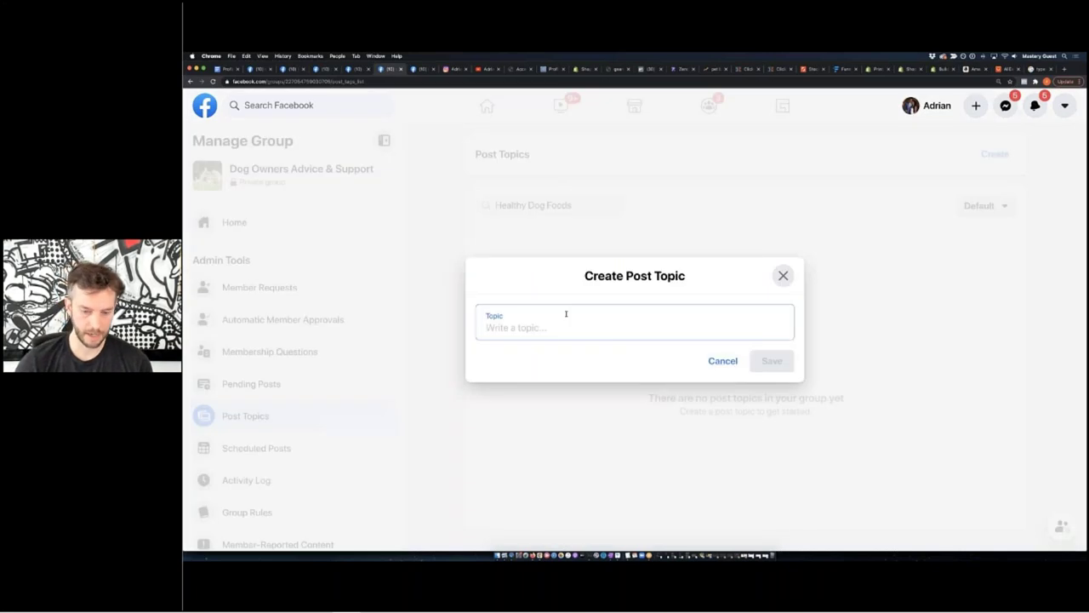
text(Healthy Dog Foods)
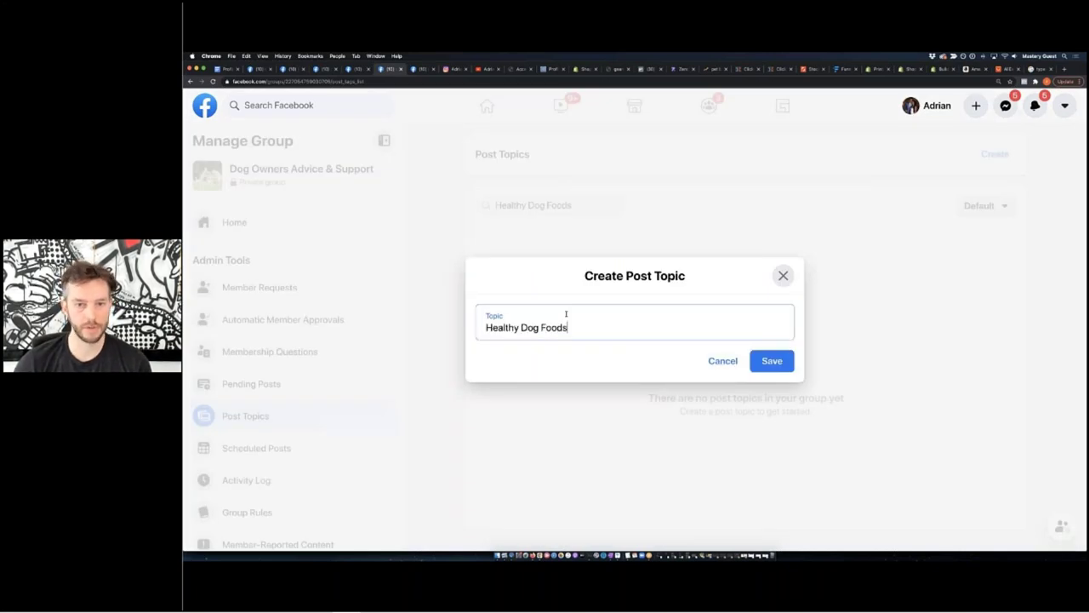
key(Return)
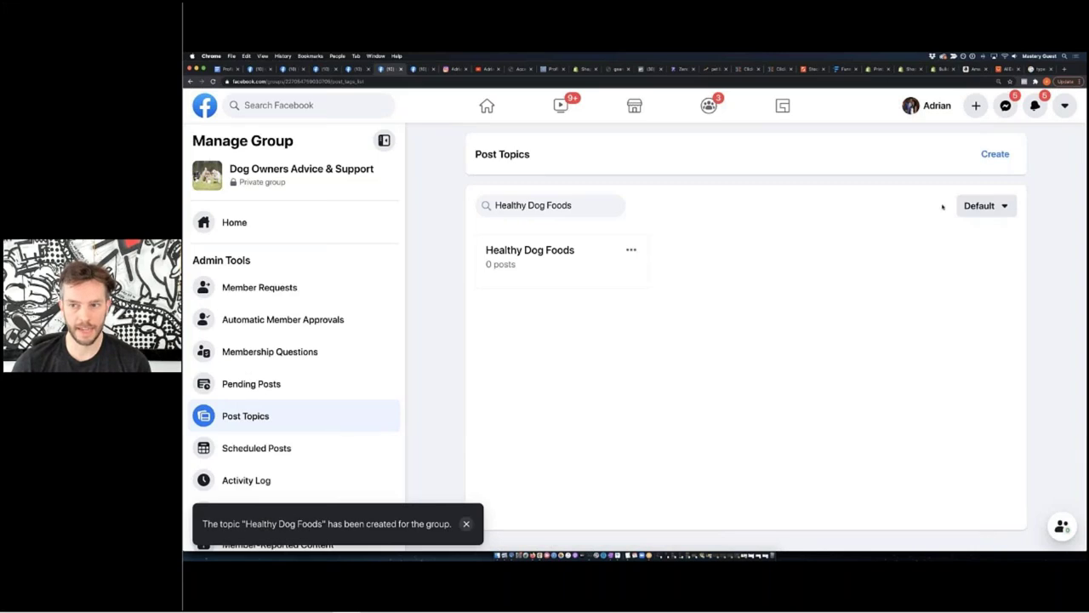
Create and save a second post topic named "Safe Dog Toys".
click(995, 154)
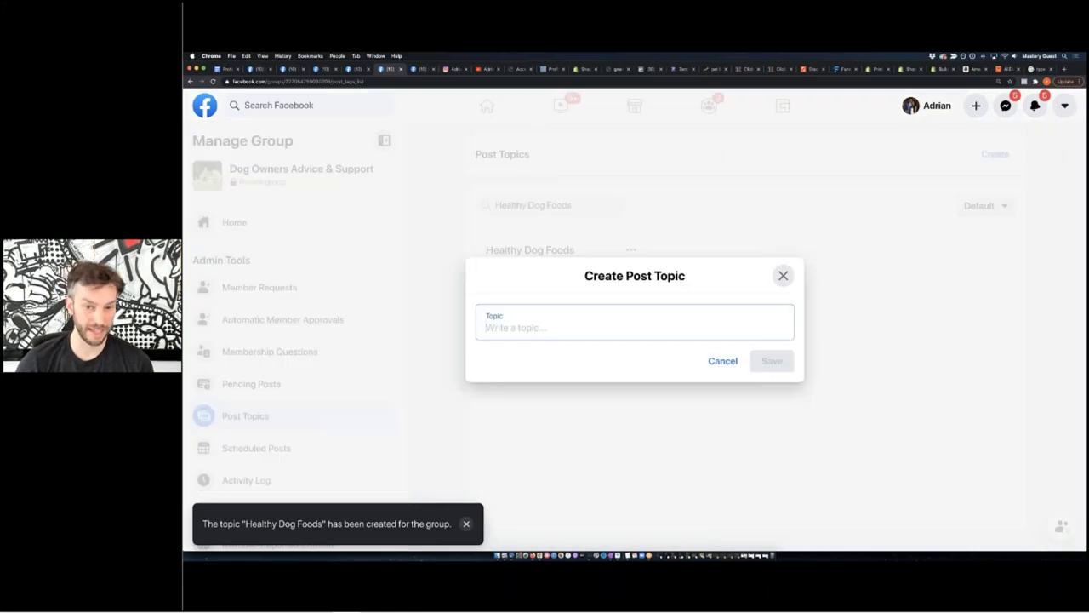
text(H)
key(BackSpace)
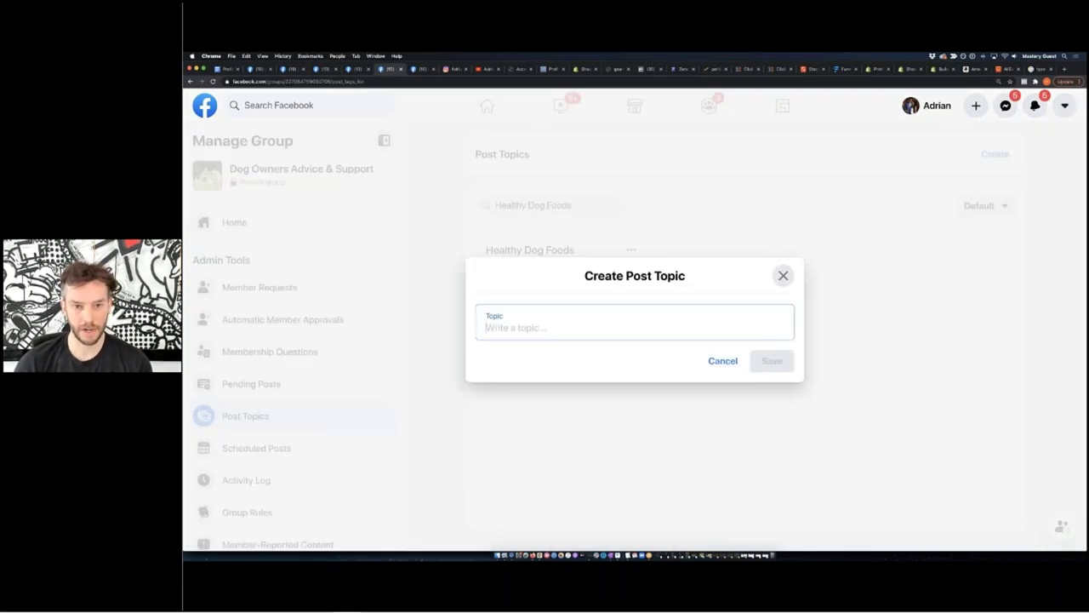
text(Safe )
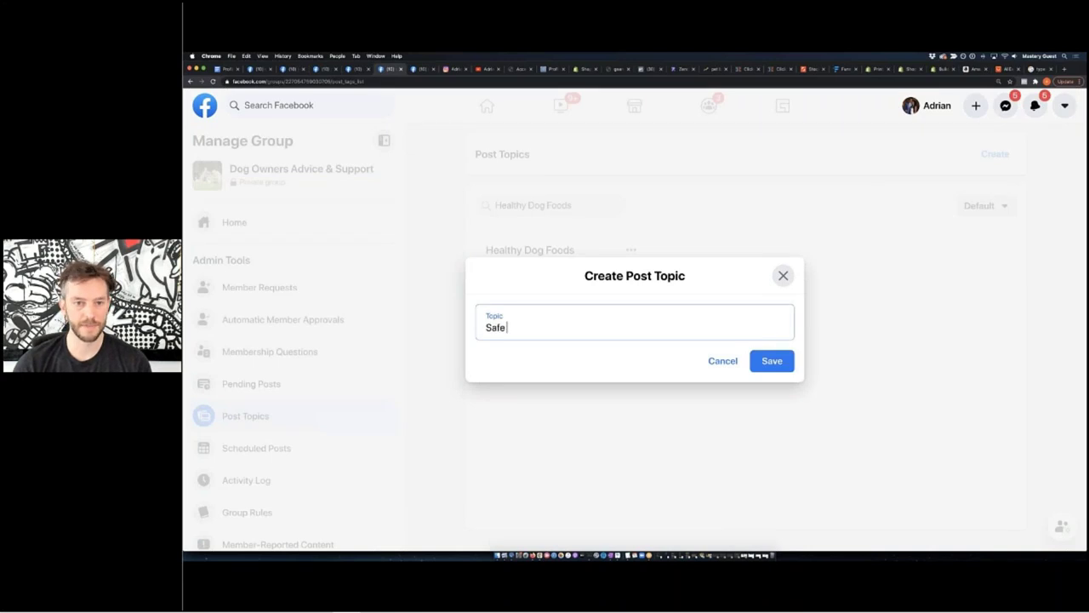
text(Dog G)
key(BackSpace)
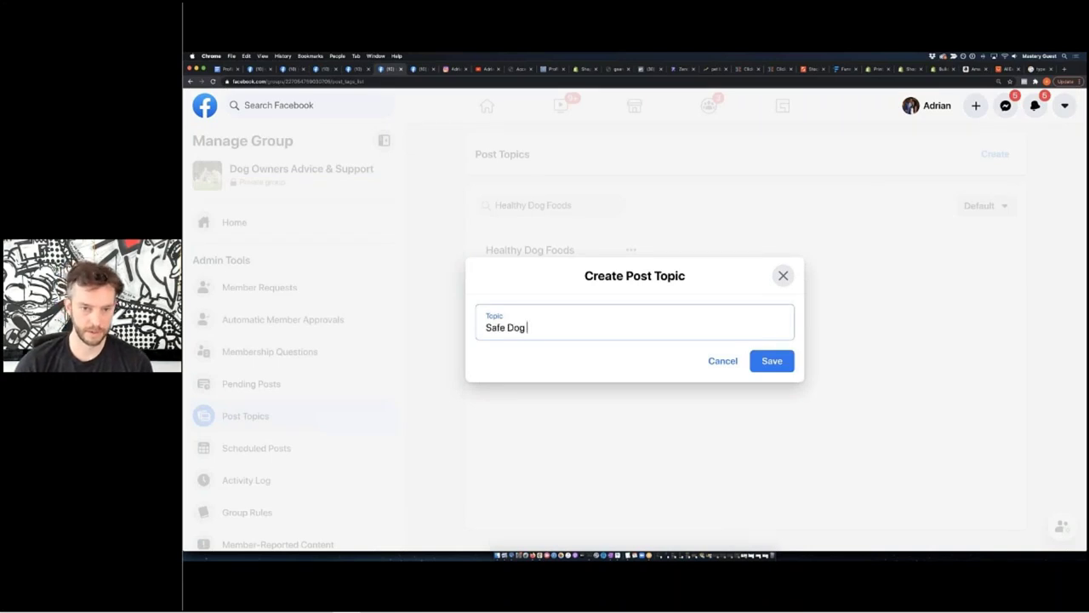
text(Toys)
click(765, 363)
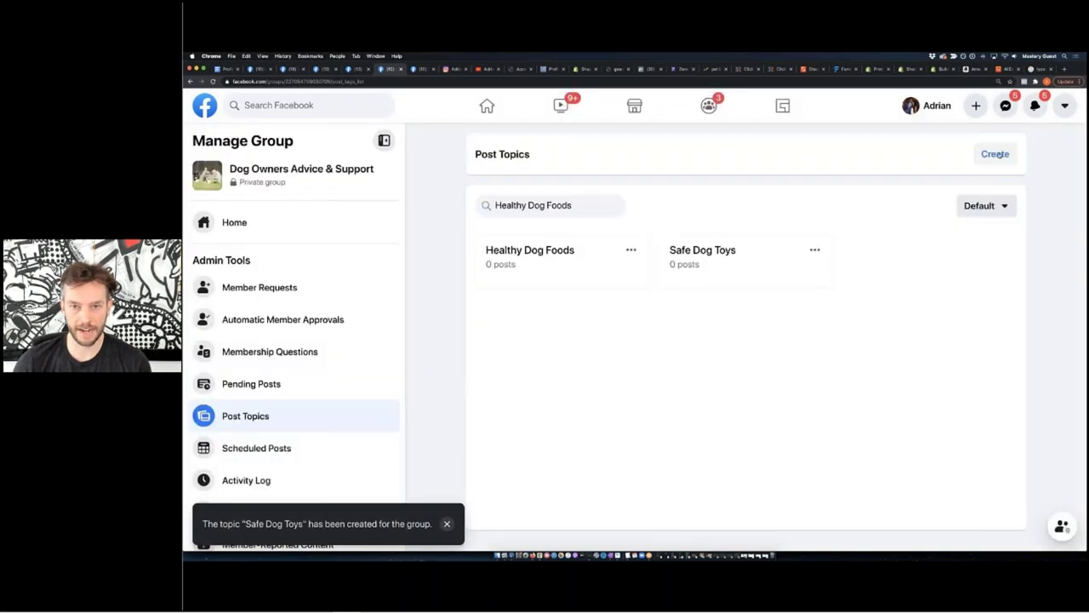
Create and save a third post topic named "Funny Dog Parent Moments".
click(995, 154)
text(Funny Dog Parent Moments)
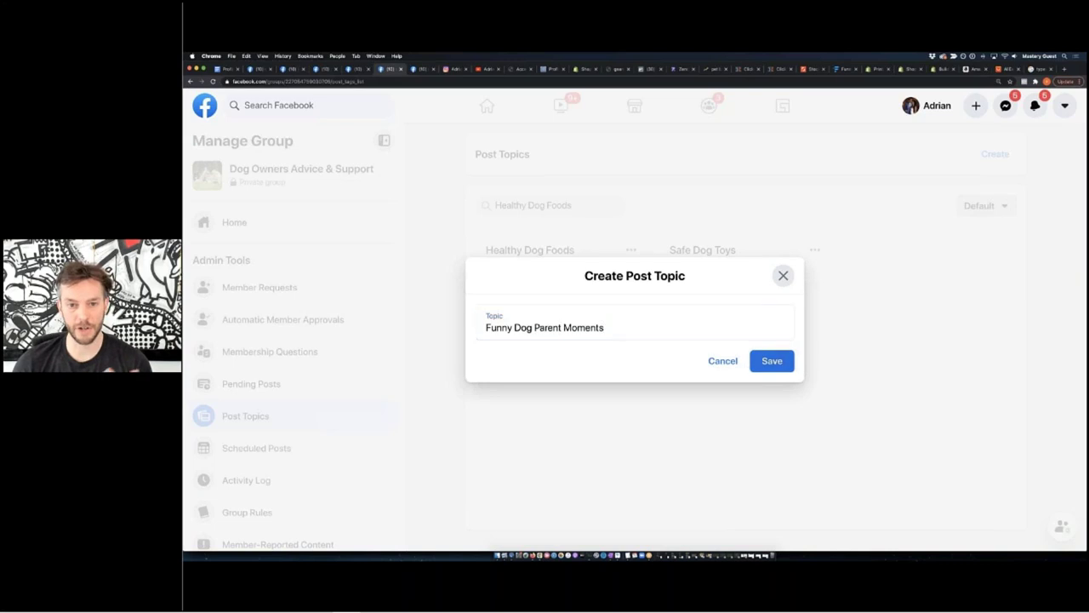
click(776, 357)
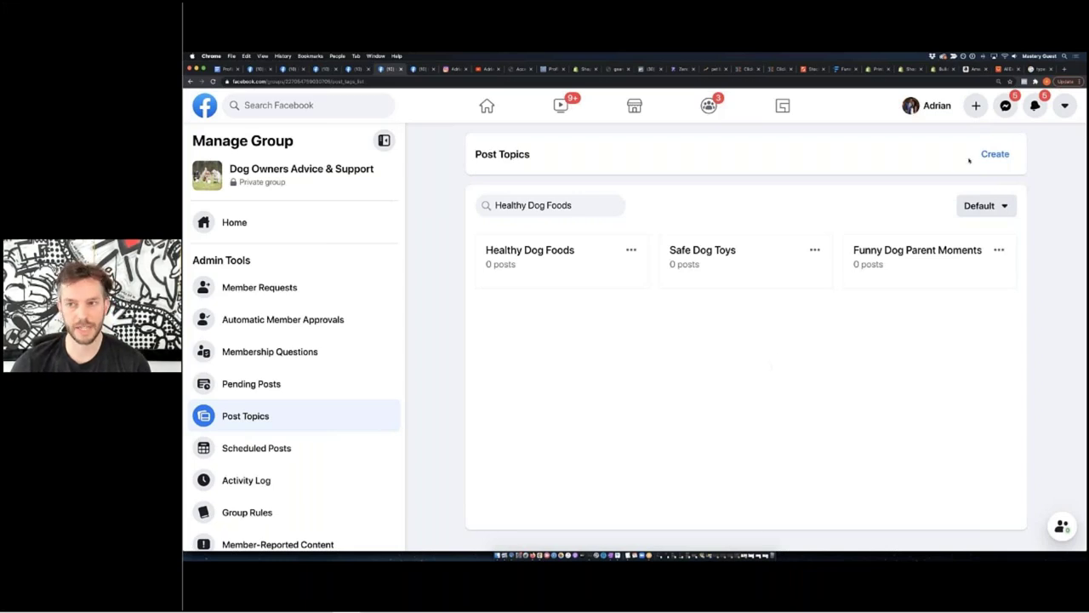
Create and save a fourth post topic named "First Dibs Friday".
click(994, 153)
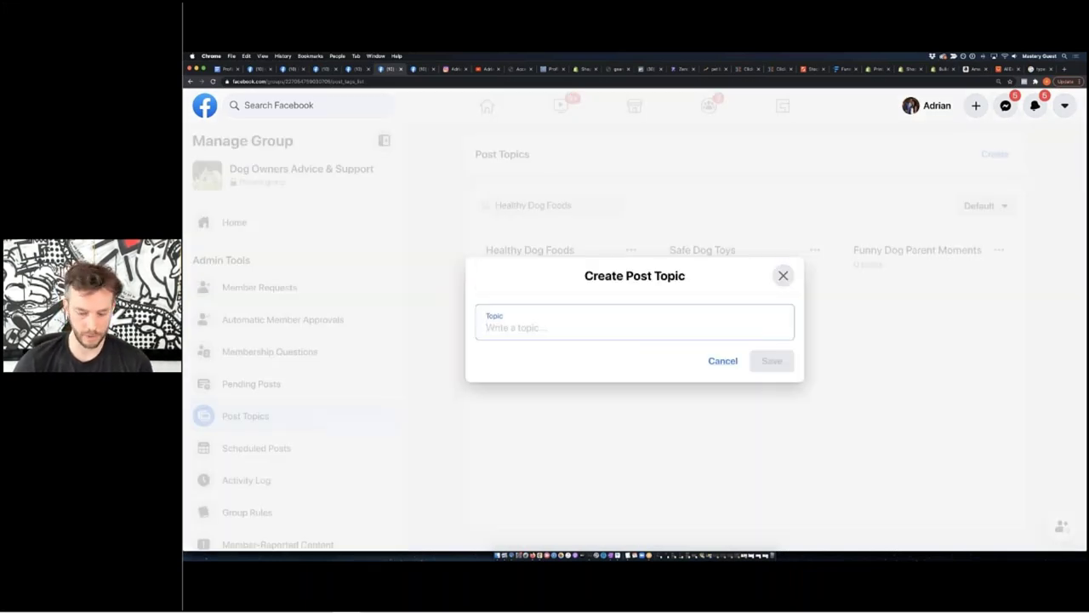
text(* Fir)
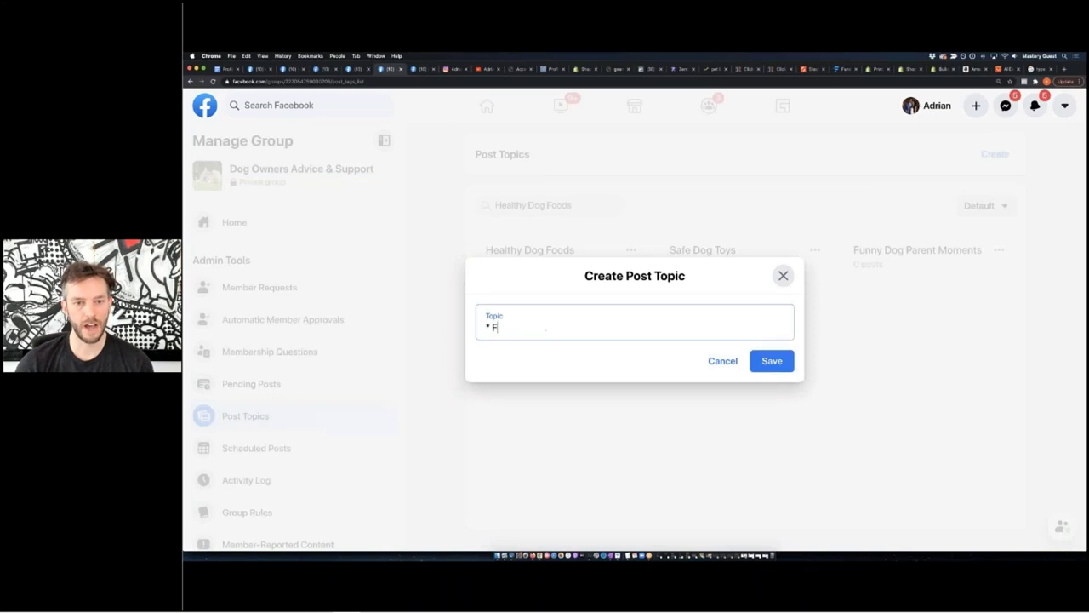
key(BackSpace)
key(BackSpace)
key(BackSpace)
key(BackSpace)
key(BackSpace)
text(First Dibbs)
key(BackSpace)
key(BackSpace)
text(s Fri)
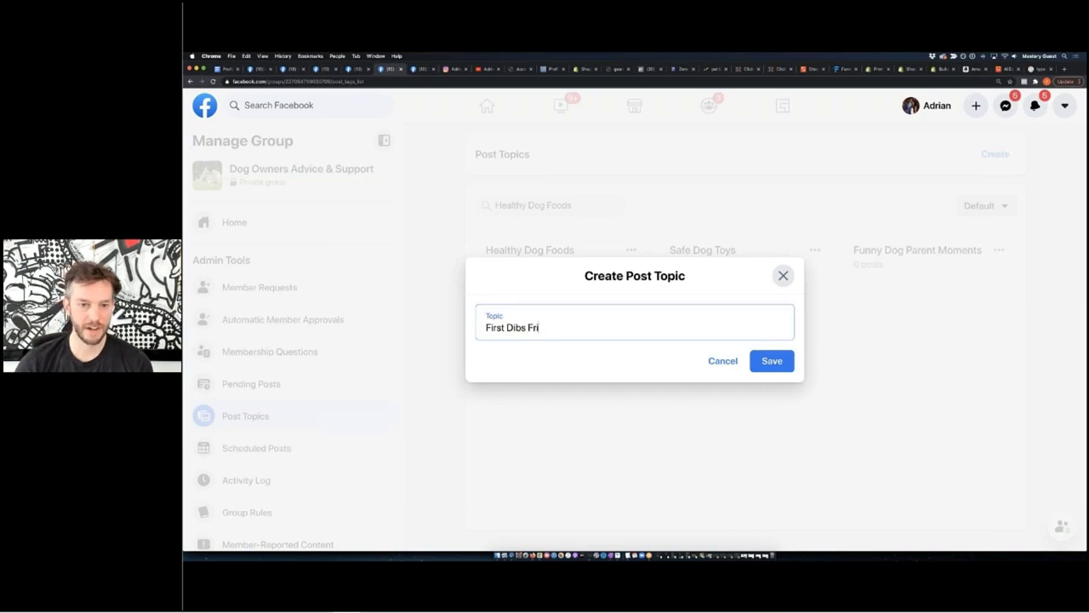
text(days!)
key(BackSpace)
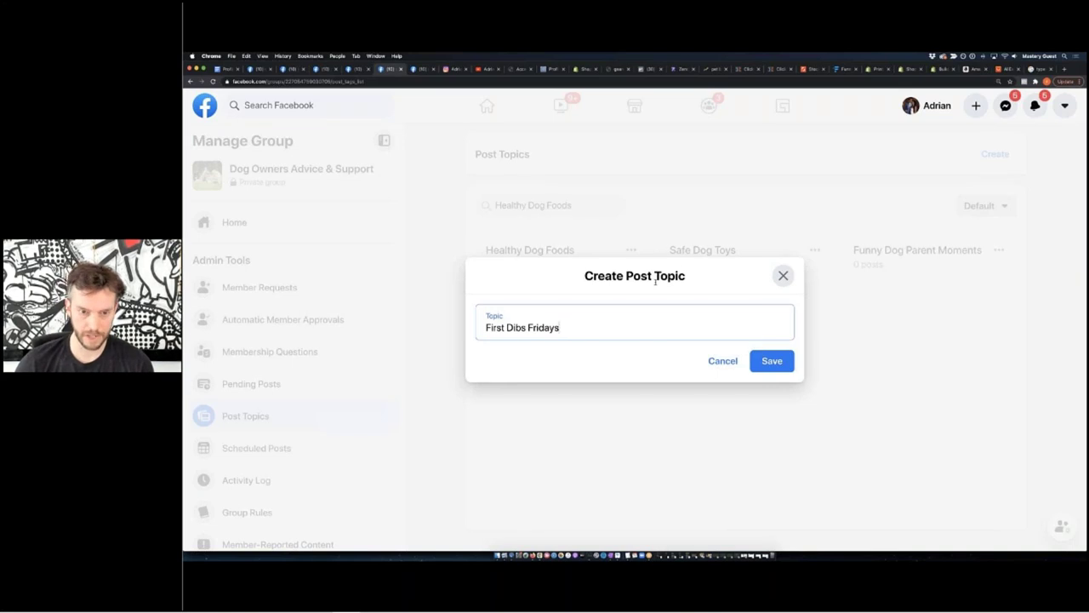
key(BackSpace)
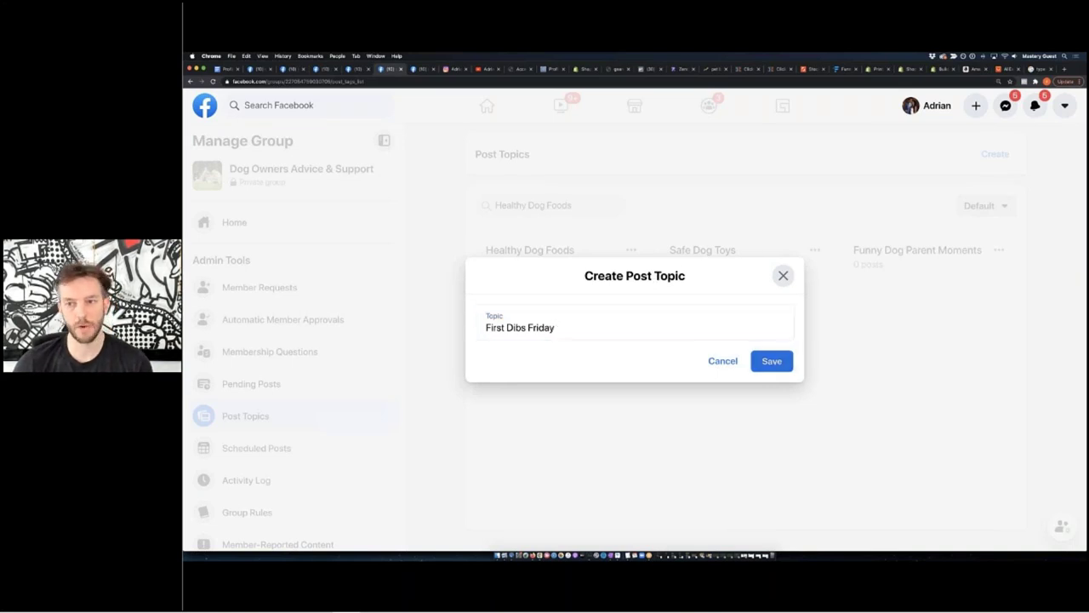
click(765, 357)
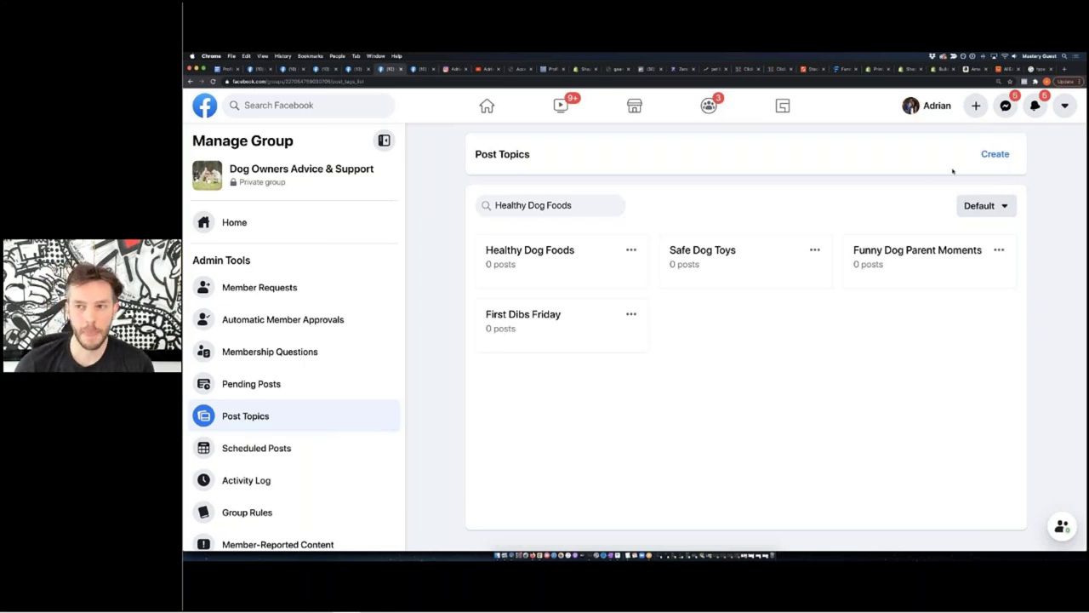
Create and save a fifth post topic named "VIP Discounts".
click(989, 154)
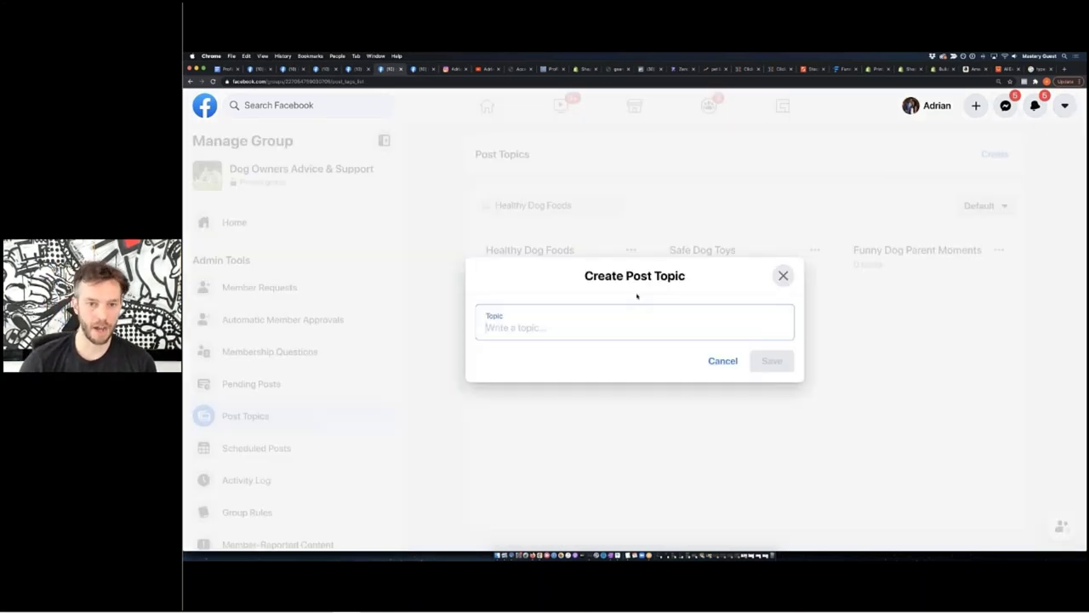
text(VIP Community Discounts!)
drag(615, 332, 485, 328)
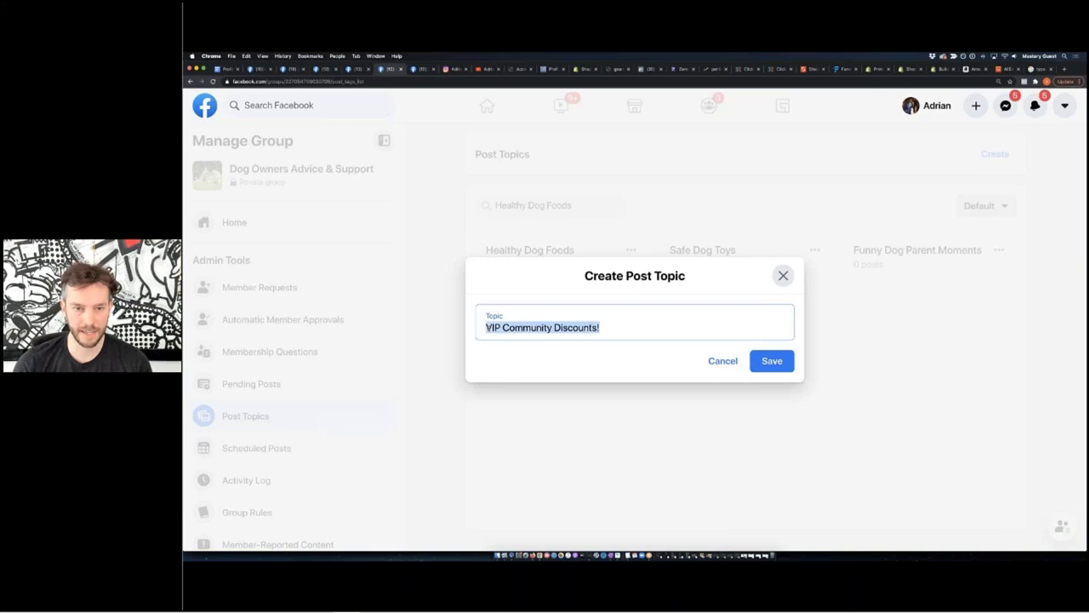
text(VIP Discou)
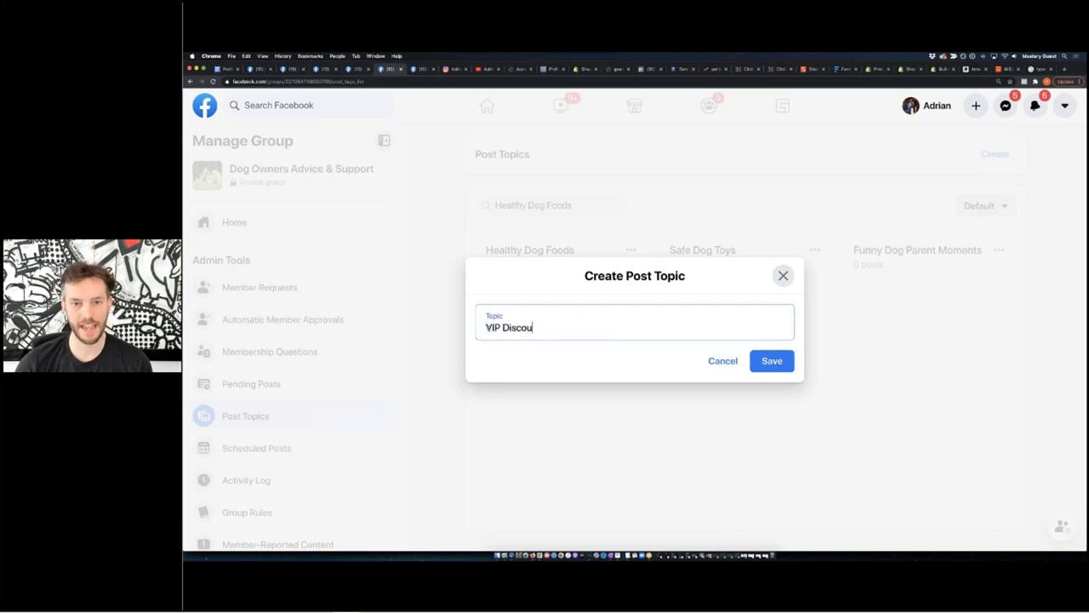
text(nts!)
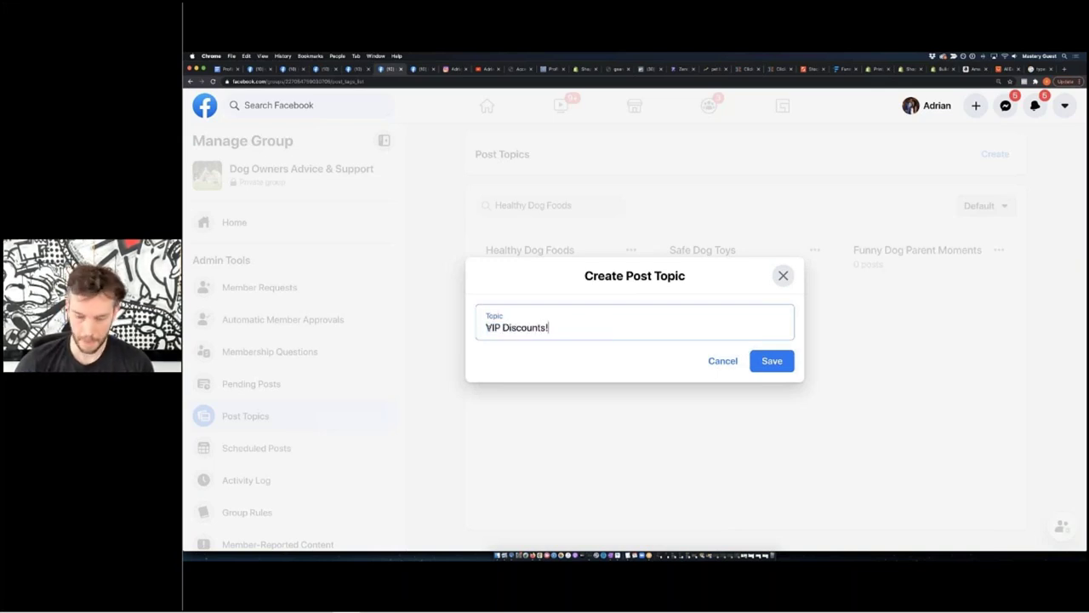
key(BackSpace)
click(781, 360)
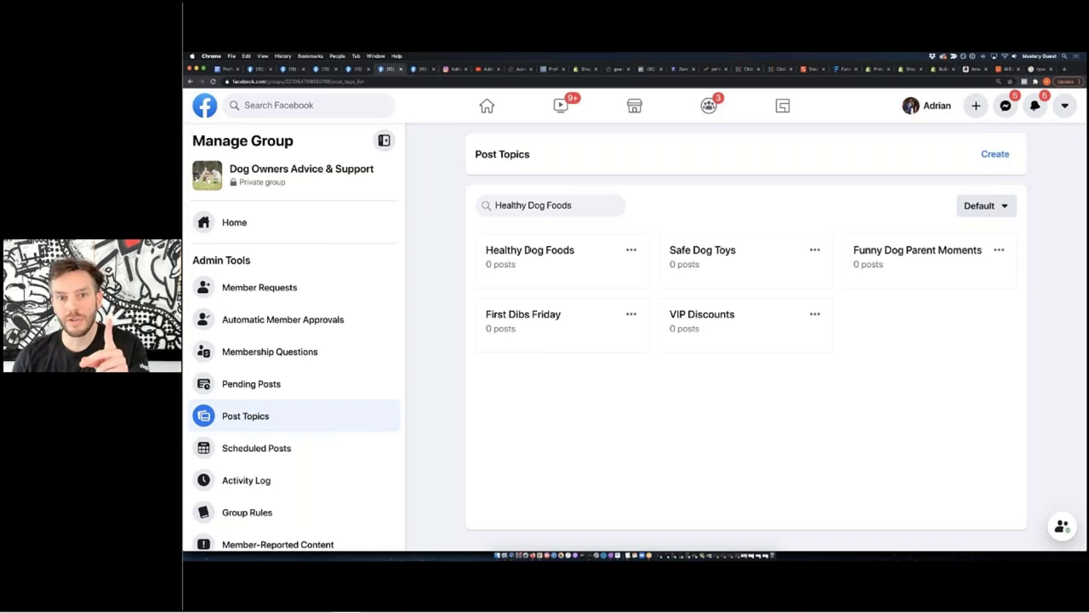
drag(669, 249, 743, 250)
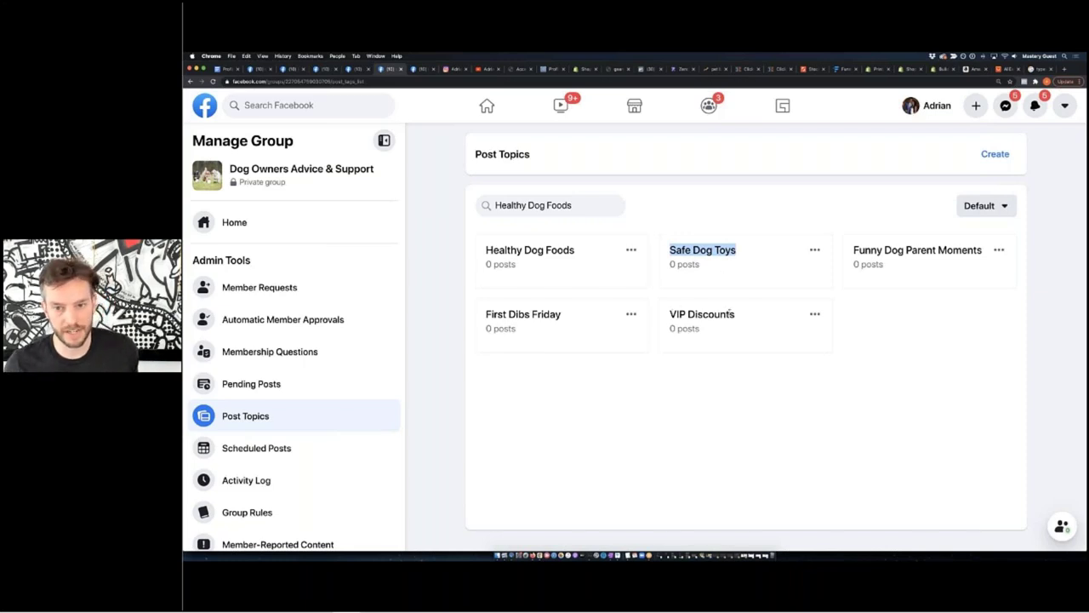
drag(670, 314, 733, 315)
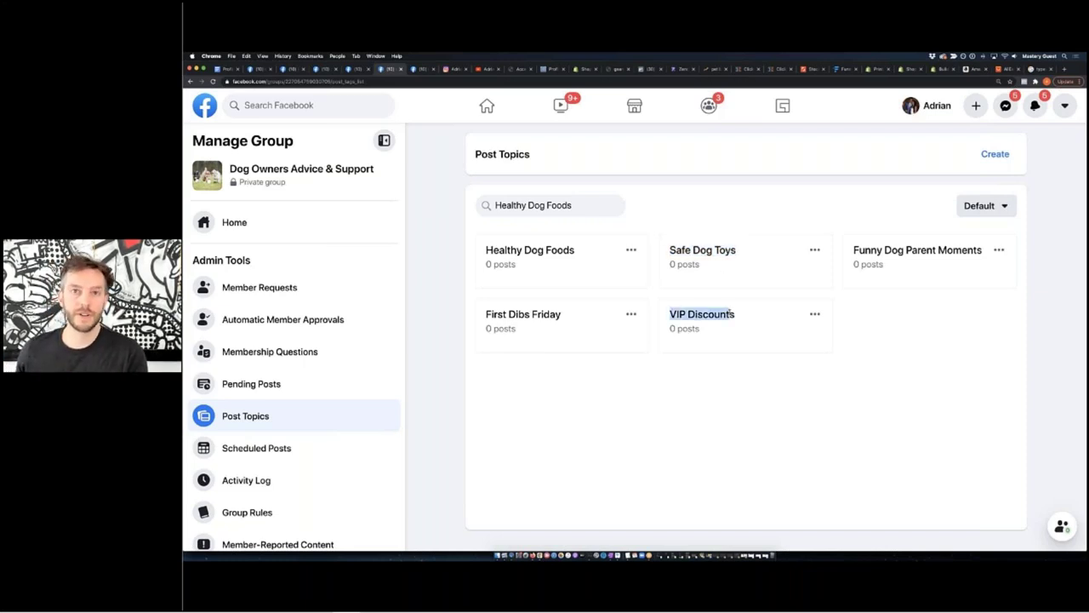
drag(487, 314, 564, 314)
click(562, 315)
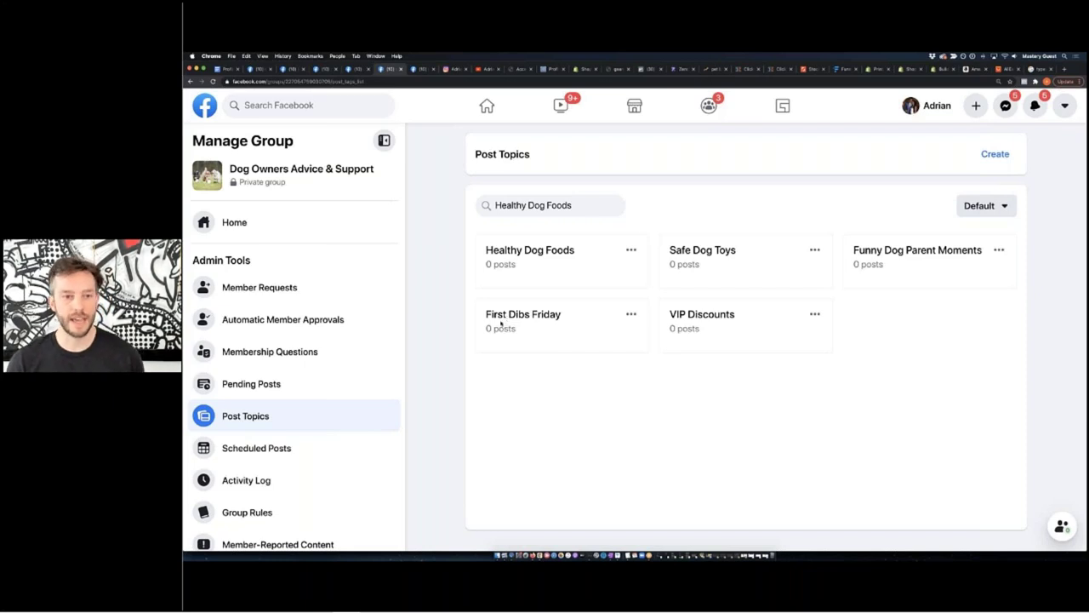
scroll(336, 380, down, 2)
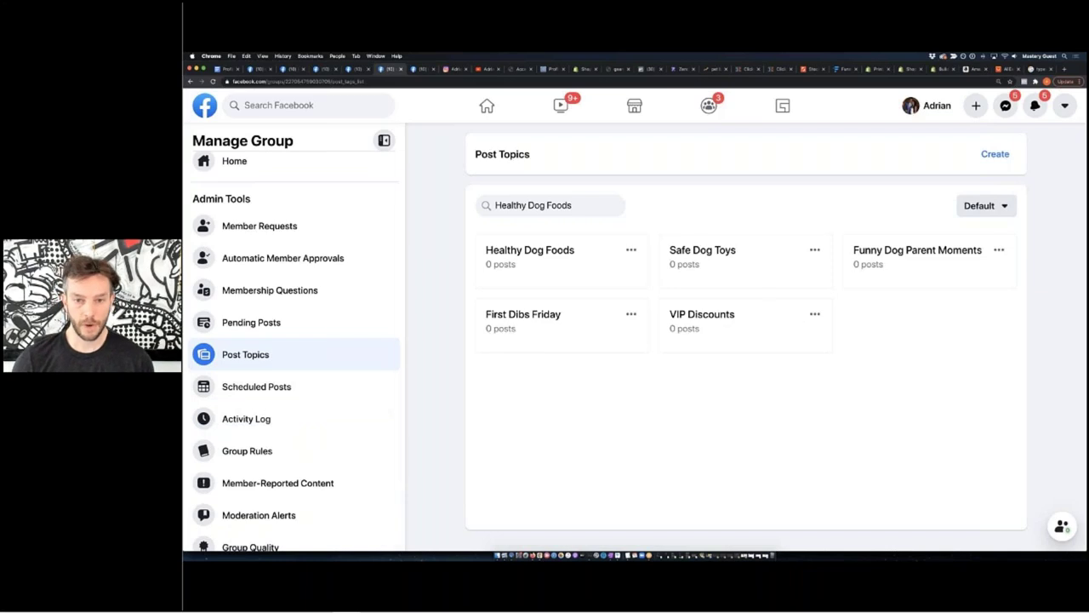
drag(485, 313, 557, 314)
click(557, 314)
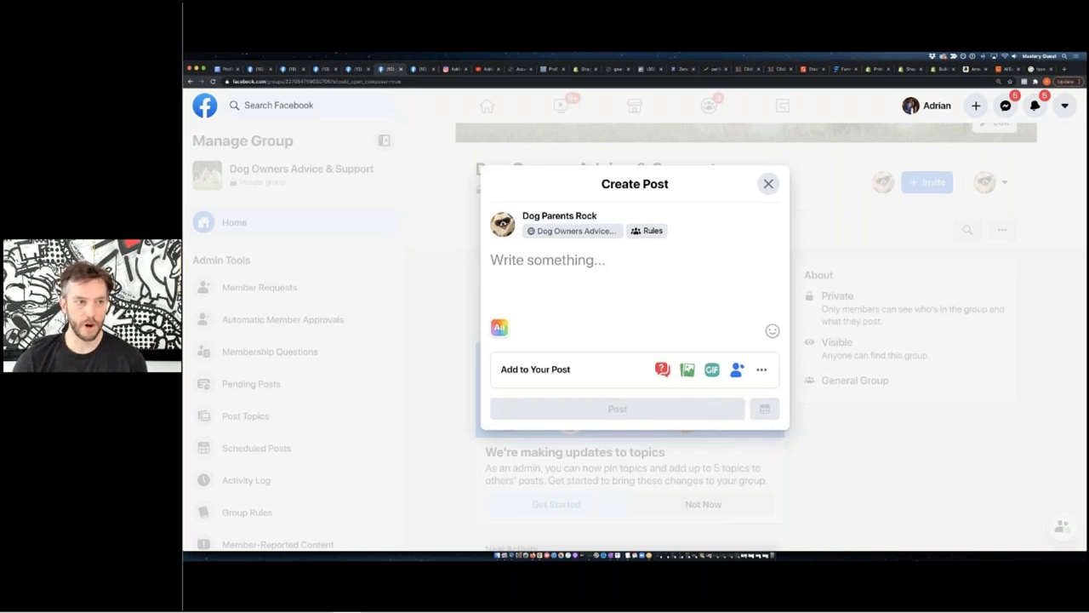
Dismiss the empty Create Post dialog and bring the group's remaining admin tools, down to Settings, into view.
click(252, 449)
scroll(252, 448, down, 3)
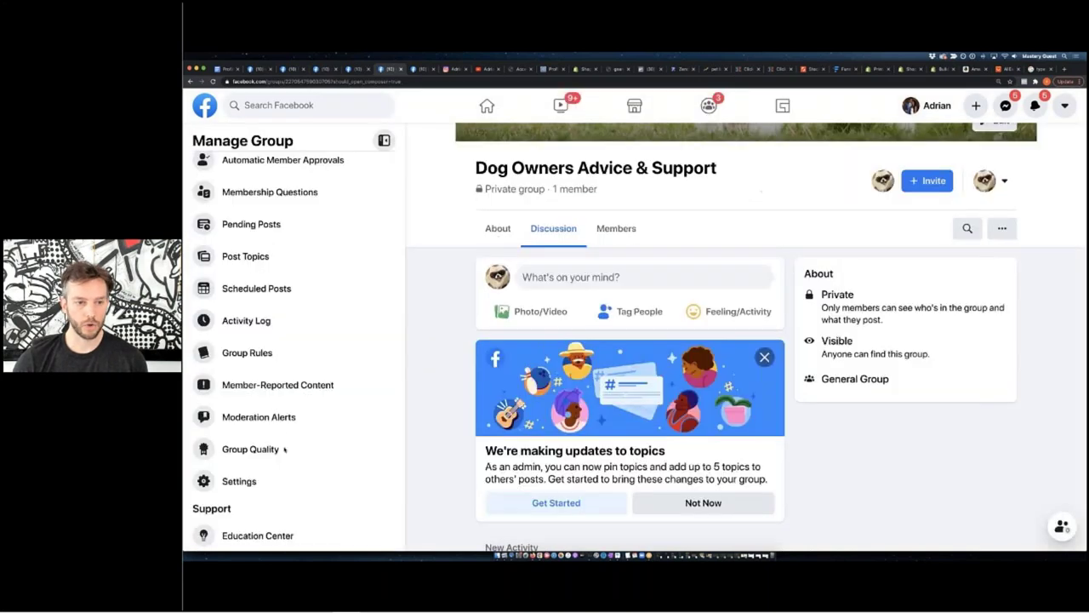